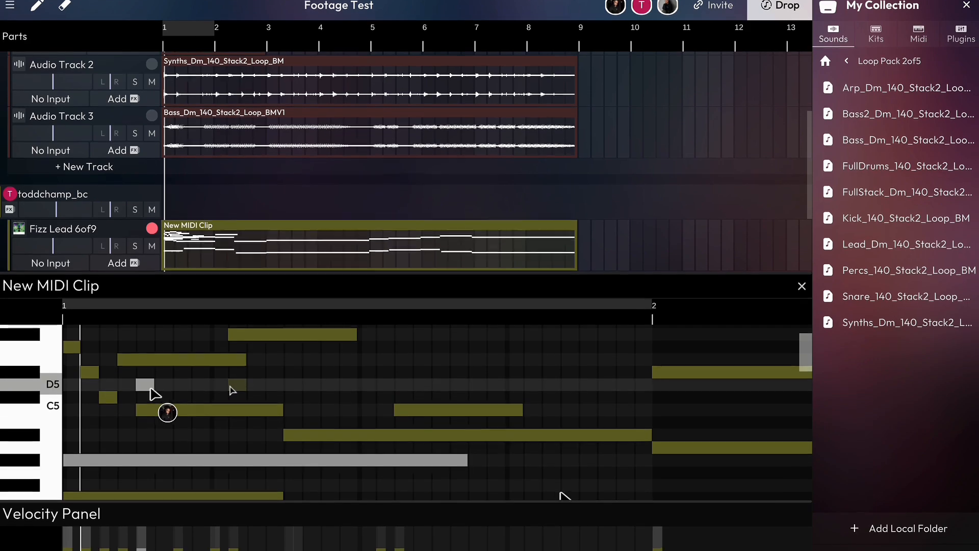
{"action": "left_click_drag", "start_coordinate": [244, 353], "coordinate": [341, 353]}
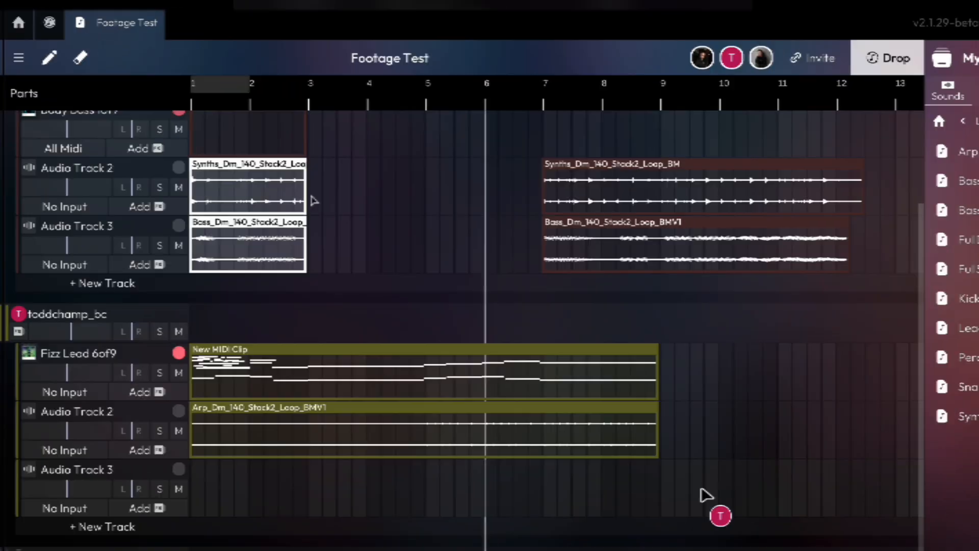
Duplicate the selected two-bar Synths and Bass clips twice along Audio Tracks 2 and 3.
{"action": "key", "text": "ctrl+d"}
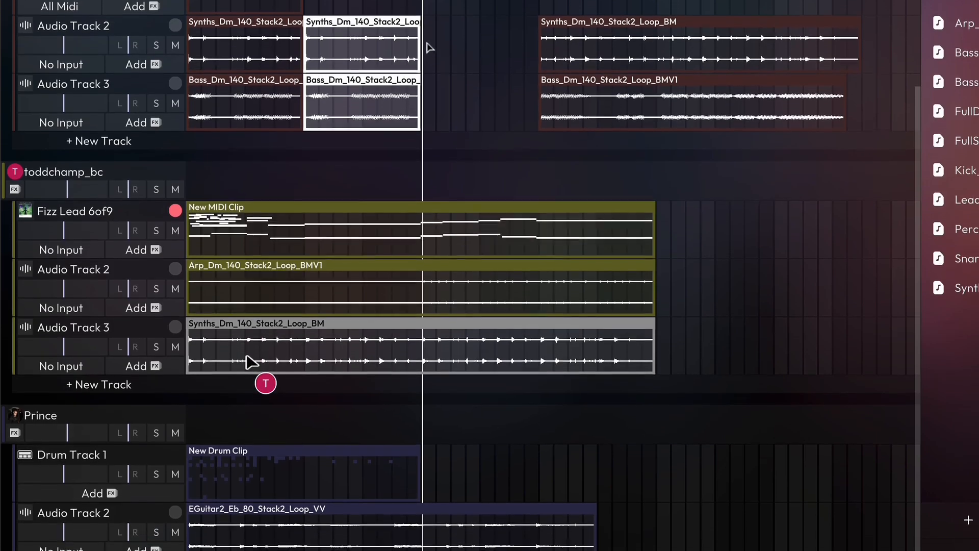
{"action": "key", "text": "ctrl+d"}
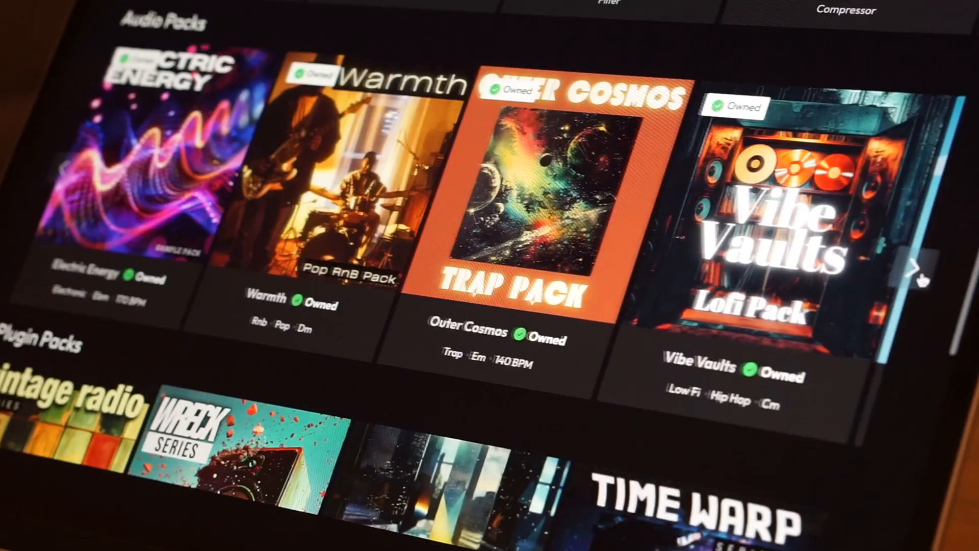
Browse further through the available audio packs.
{"action": "left_click", "coordinate": [920, 278]}
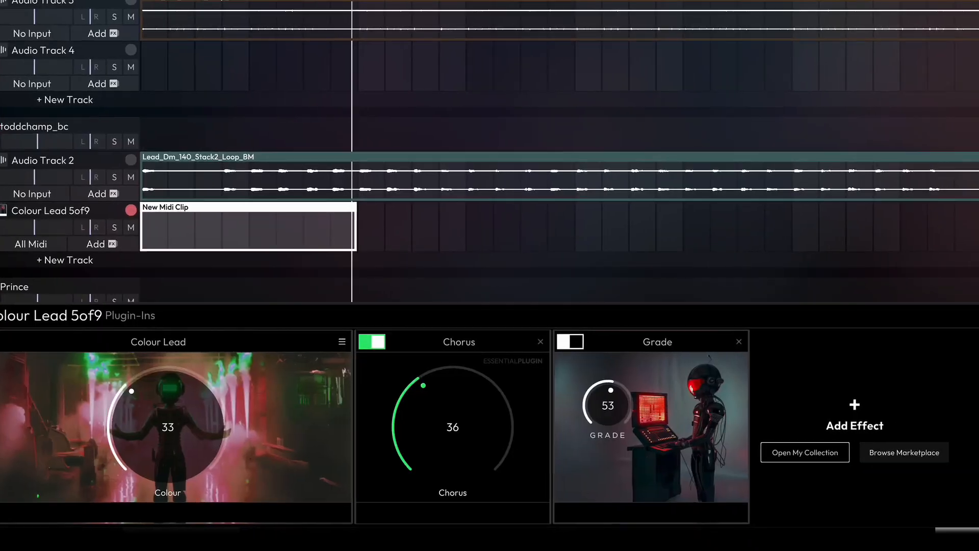
Add the Filter effect after Grade in the Colour Lead 5of9 plug-in chain and adjust its filter amount.
{"action": "left_click_drag", "start_coordinate": [975, 403], "coordinate": [768, 431]}
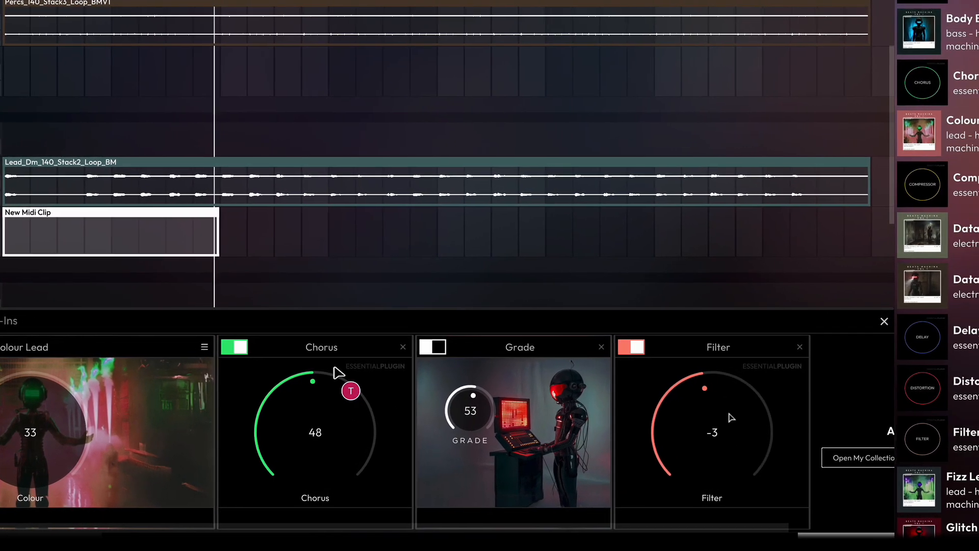
{"action": "left_click_drag", "start_coordinate": [764, 388], "coordinate": [753, 468]}
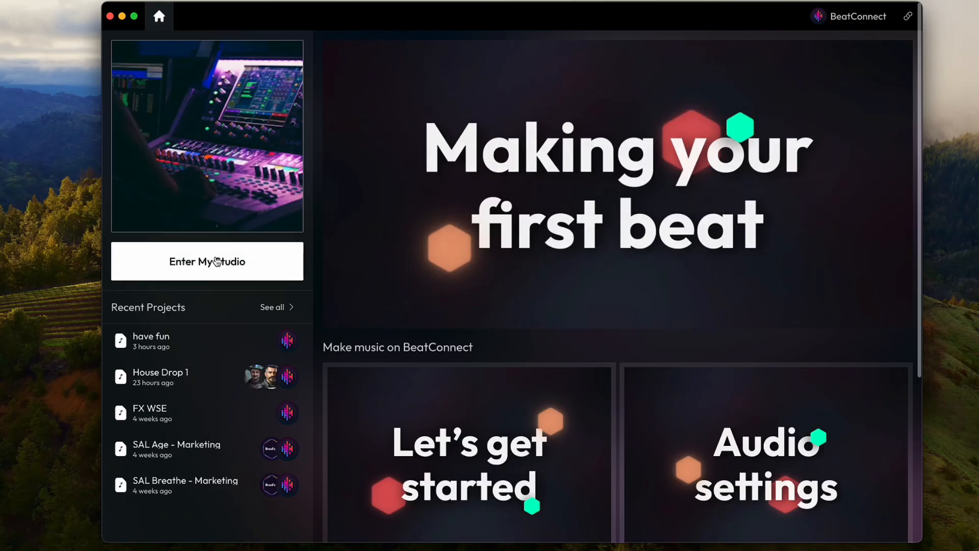
Enter the studio, create a new project named Tutorial and add an audio track to it.
{"action": "left_click", "coordinate": [217, 261]}
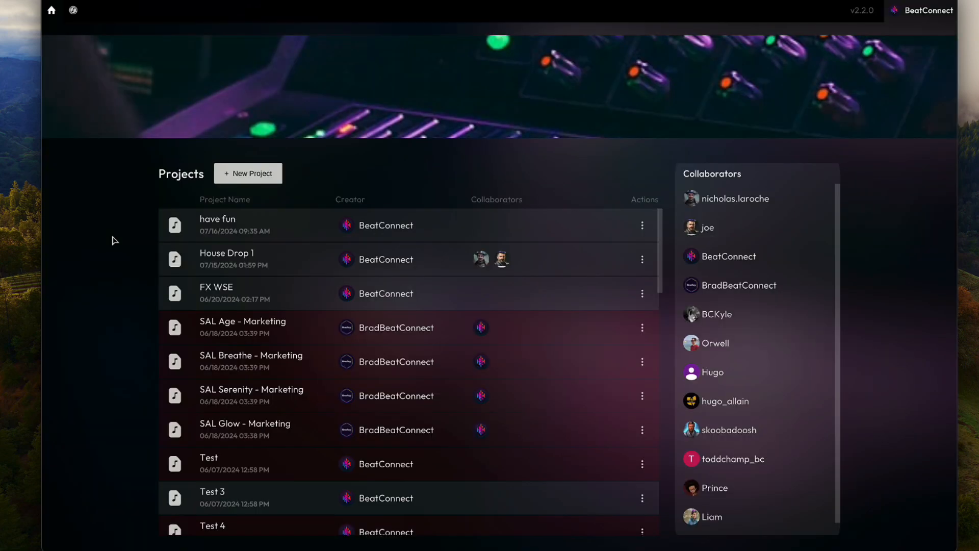
{"action": "left_click", "coordinate": [244, 176]}
{"action": "type", "text": "Tutoria"}
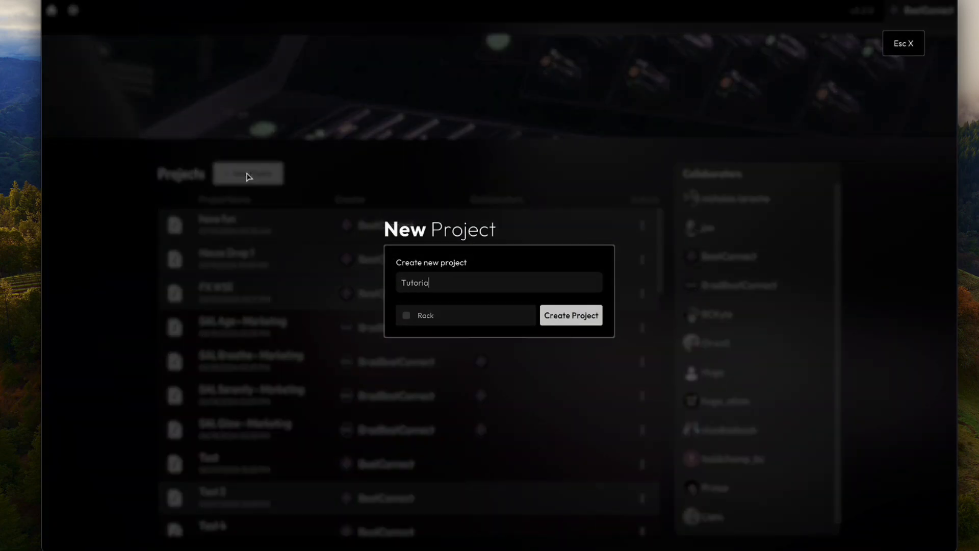
{"action": "type", "text": "l"}
{"action": "key", "text": "Return"}
{"action": "left_click", "coordinate": [262, 225]}
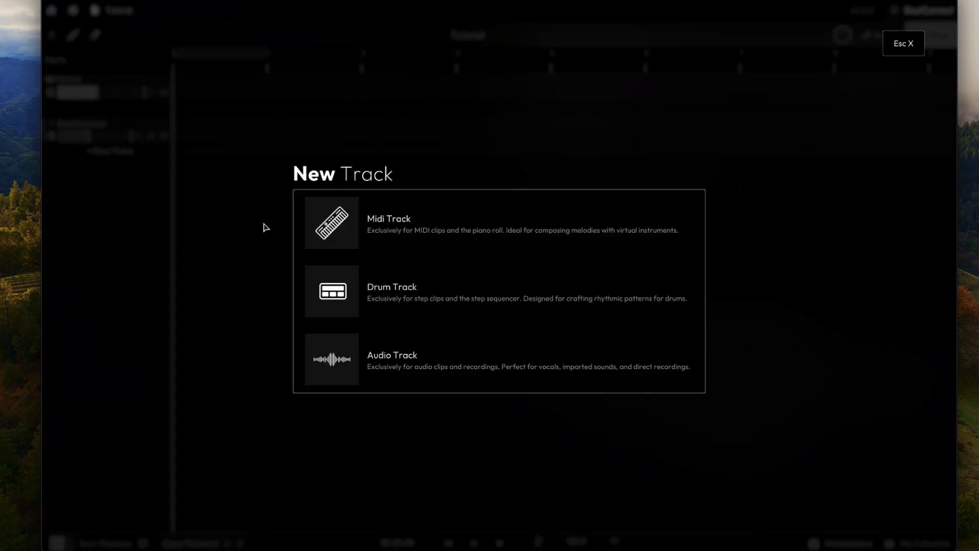
{"action": "left_click", "coordinate": [382, 351]}
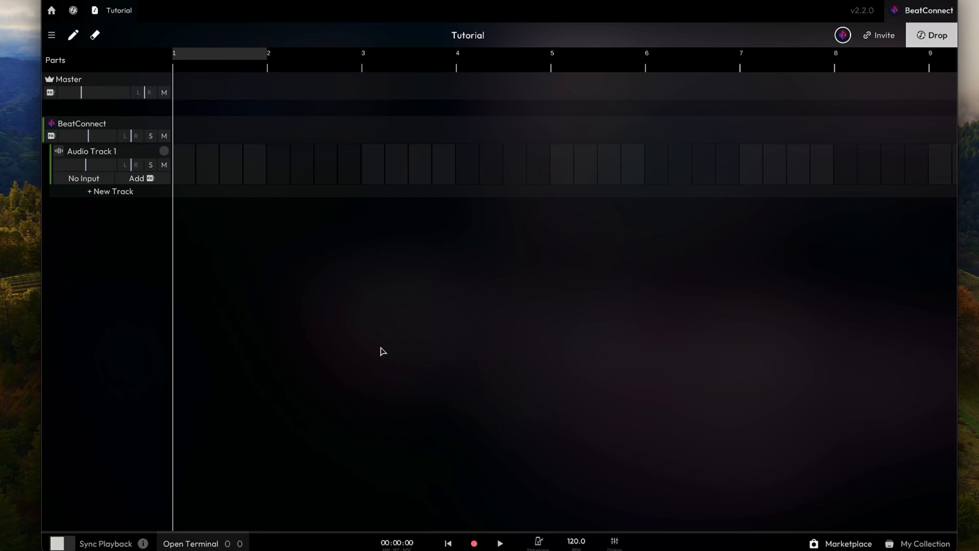
Browse the Marketplace's Sounds category and look at individual packs in the list.
{"action": "left_click", "coordinate": [844, 545]}
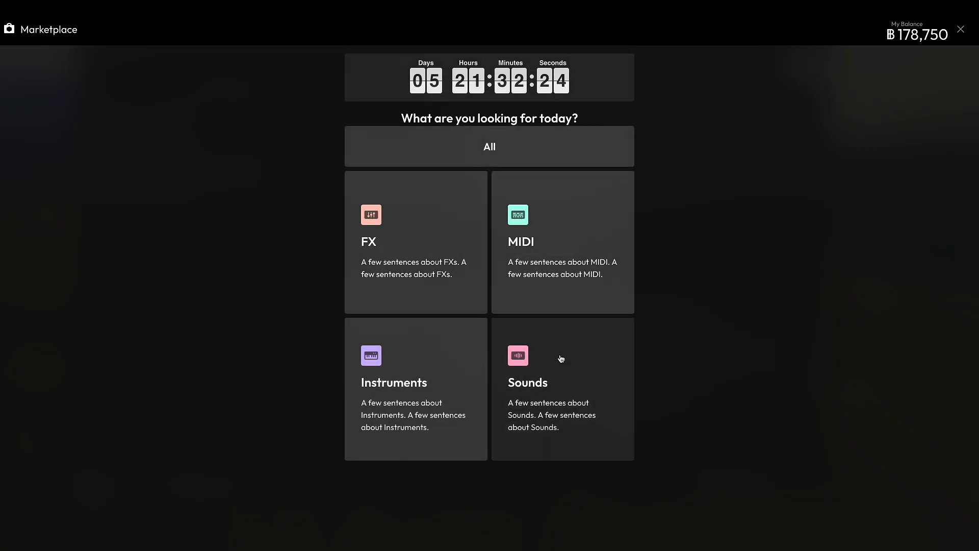
{"action": "left_click", "coordinate": [522, 376]}
{"action": "scroll", "coordinate": [273, 212], "scroll_direction": "down", "scroll_amount": 5}
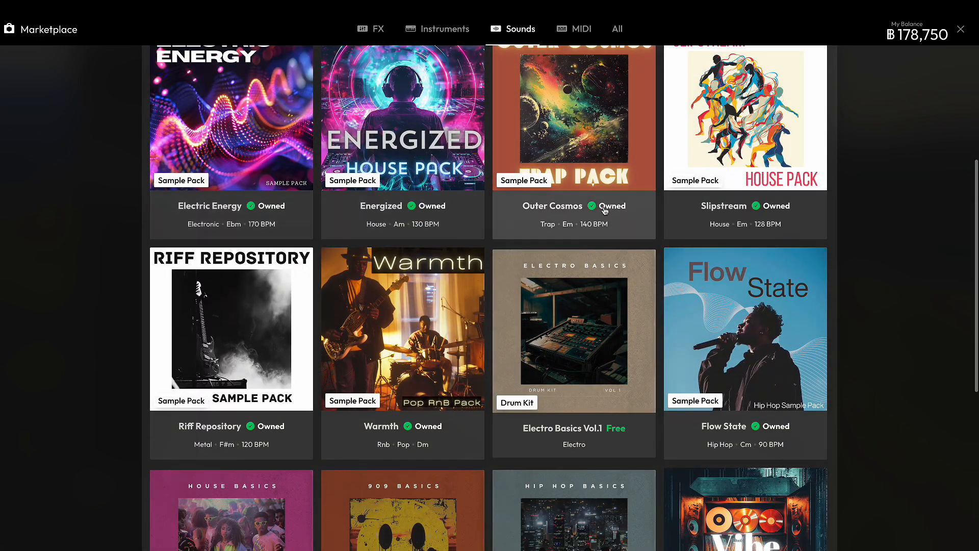
{"action": "scroll", "coordinate": [603, 210], "scroll_direction": "down", "scroll_amount": 1}
{"action": "left_click", "coordinate": [590, 373]}
{"action": "left_click", "coordinate": [592, 249]}
{"action": "left_click", "coordinate": [137, 29]}
{"action": "scroll", "coordinate": [379, 353], "scroll_direction": "down", "scroll_amount": 2}
{"action": "scroll", "coordinate": [380, 353], "scroll_direction": "down", "scroll_amount": 4}
{"action": "left_click", "coordinate": [575, 306]}
{"action": "left_click", "coordinate": [590, 250]}
{"action": "left_click", "coordinate": [136, 29]}
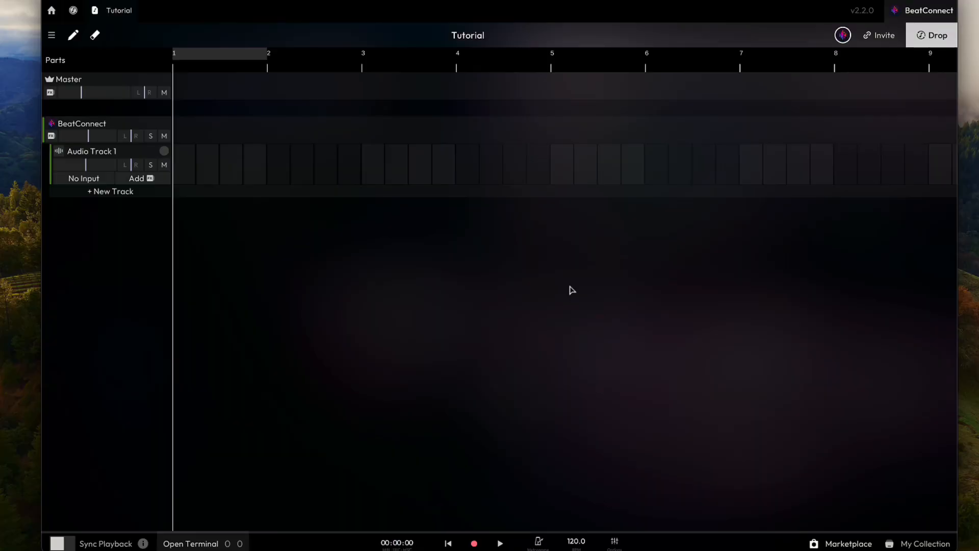
Open the audio settings and check the device choices for input and output.
{"action": "left_click", "coordinate": [52, 36]}
{"action": "left_click", "coordinate": [84, 124]}
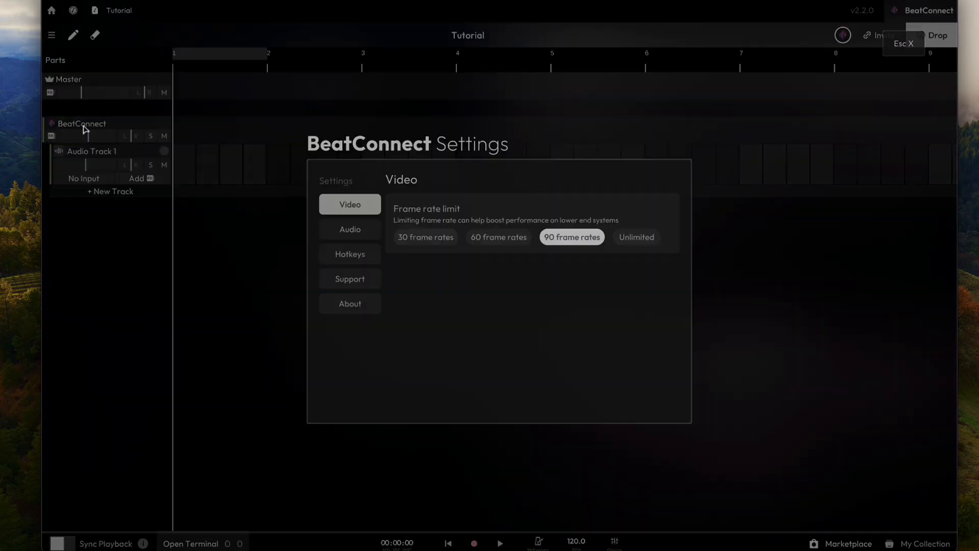
{"action": "left_click", "coordinate": [371, 236]}
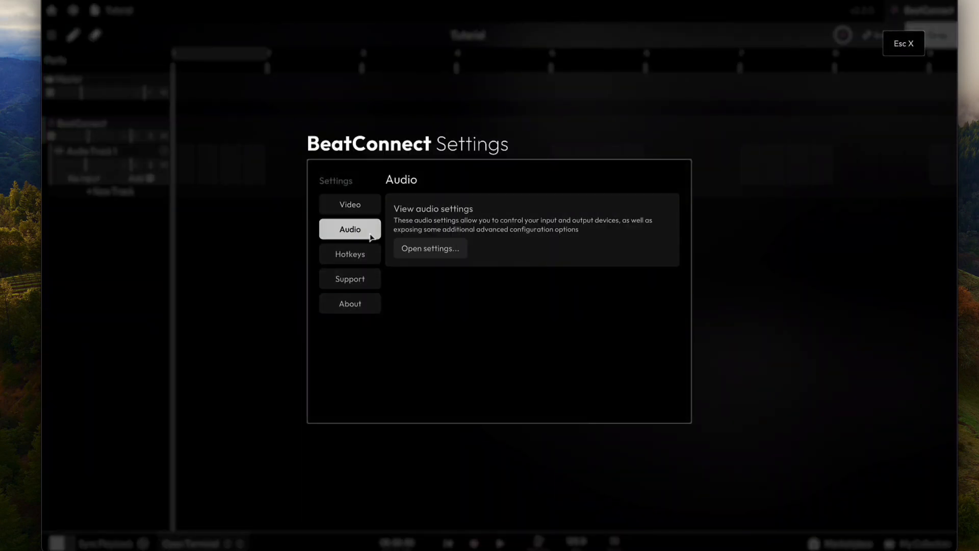
{"action": "left_click", "coordinate": [439, 250]}
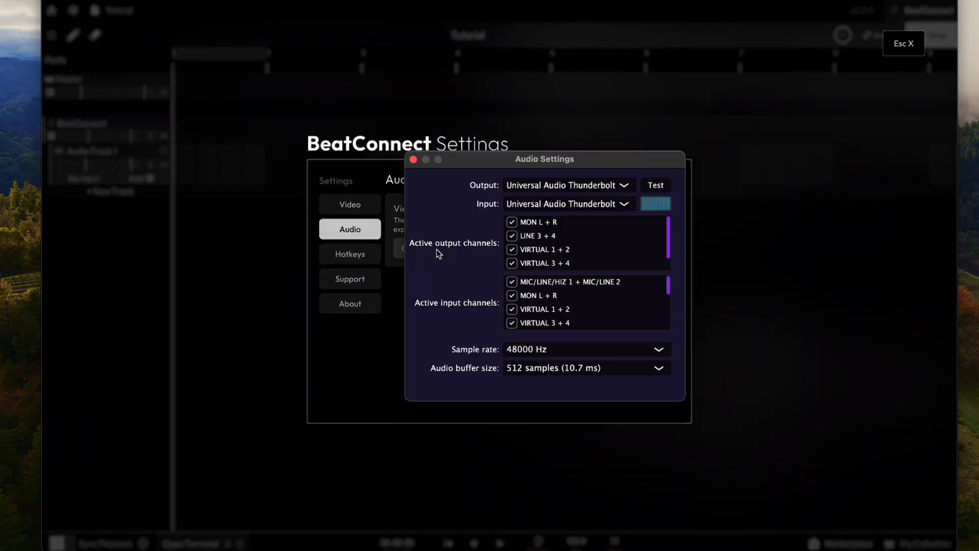
{"action": "left_click", "coordinate": [566, 207]}
{"action": "left_click", "coordinate": [566, 205]}
{"action": "left_click", "coordinate": [566, 192]}
{"action": "left_click", "coordinate": [566, 193]}
{"action": "left_click", "coordinate": [414, 159]}
{"action": "left_click", "coordinate": [903, 45]}
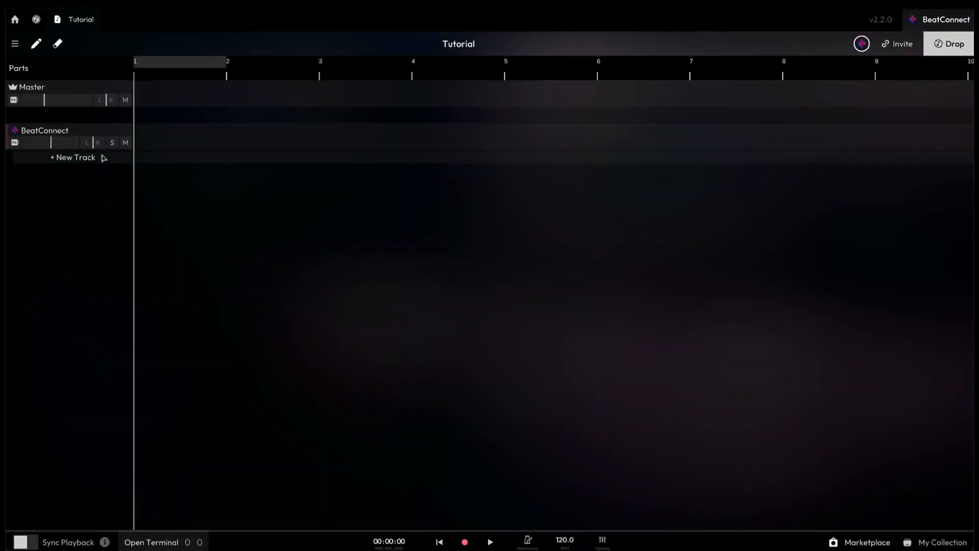
Add an audio track and a drum track under the BeatConnect part.
{"action": "left_click", "coordinate": [102, 158]}
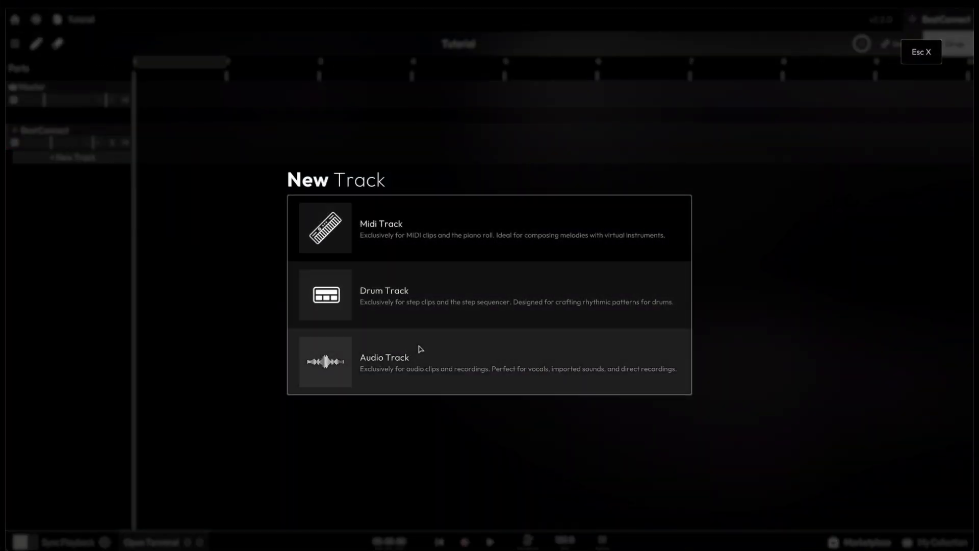
{"action": "left_click", "coordinate": [416, 355]}
{"action": "left_click", "coordinate": [105, 203]}
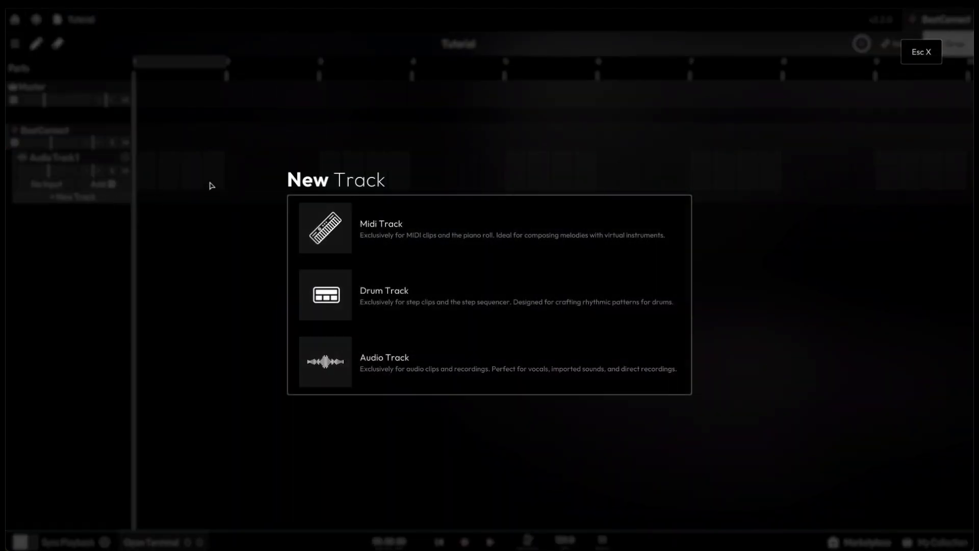
{"action": "left_click", "coordinate": [416, 295]}
Add a MIDI track with the Beauty Lead instrument and close the new clip's piano roll.
{"action": "left_click", "coordinate": [85, 237]}
{"action": "left_click", "coordinate": [393, 232]}
{"action": "left_click", "coordinate": [463, 212]}
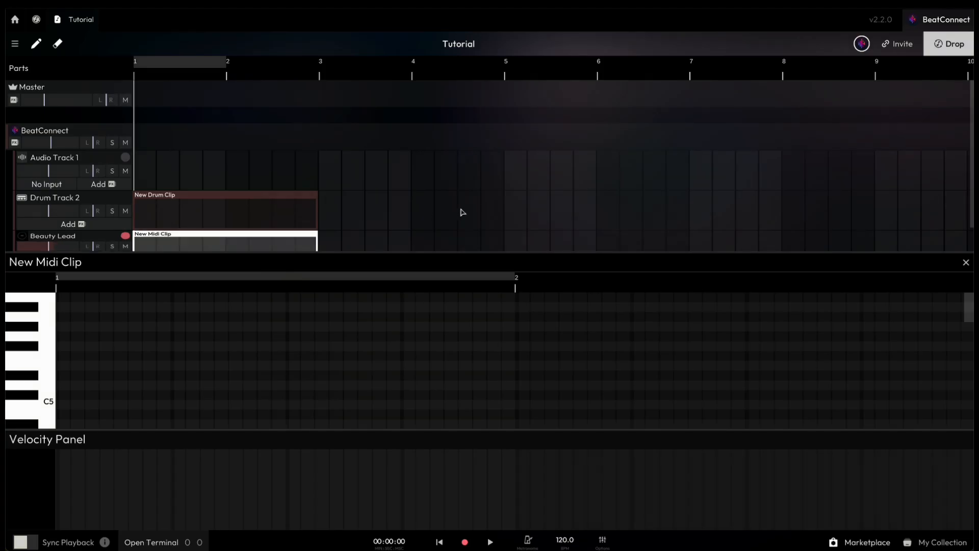
{"action": "left_click", "coordinate": [965, 263]}
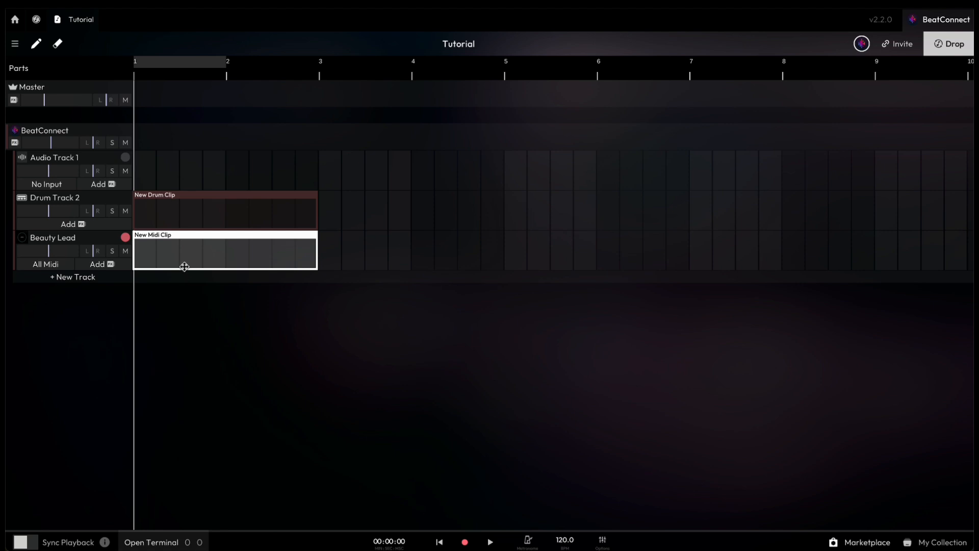
Move the MIDI clip to bar 3 and the drum clip to bar 2, and start playback from shortly after bar 2.
{"action": "left_click_drag", "start_coordinate": [168, 254], "coordinate": [355, 260]}
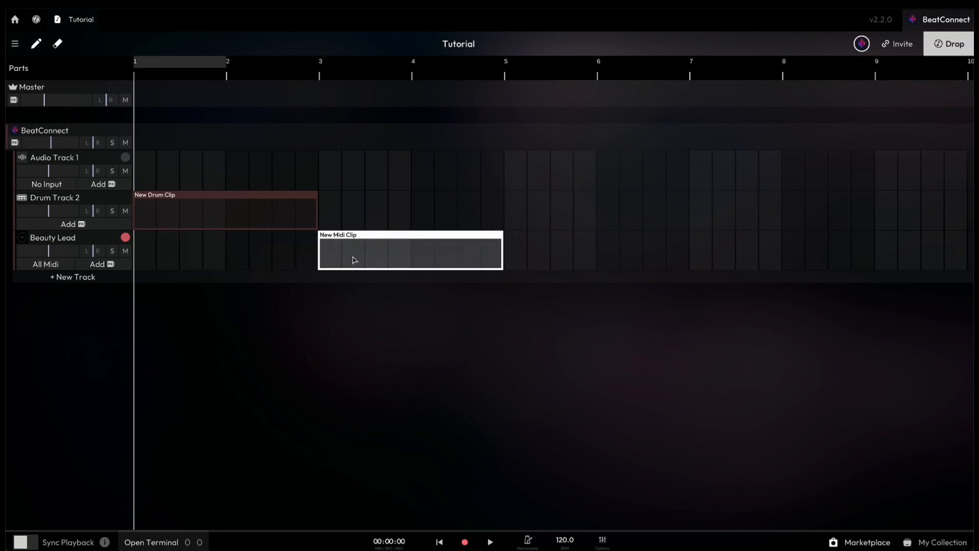
{"action": "left_click_drag", "start_coordinate": [208, 205], "coordinate": [310, 205]}
{"action": "left_click", "coordinate": [245, 167]}
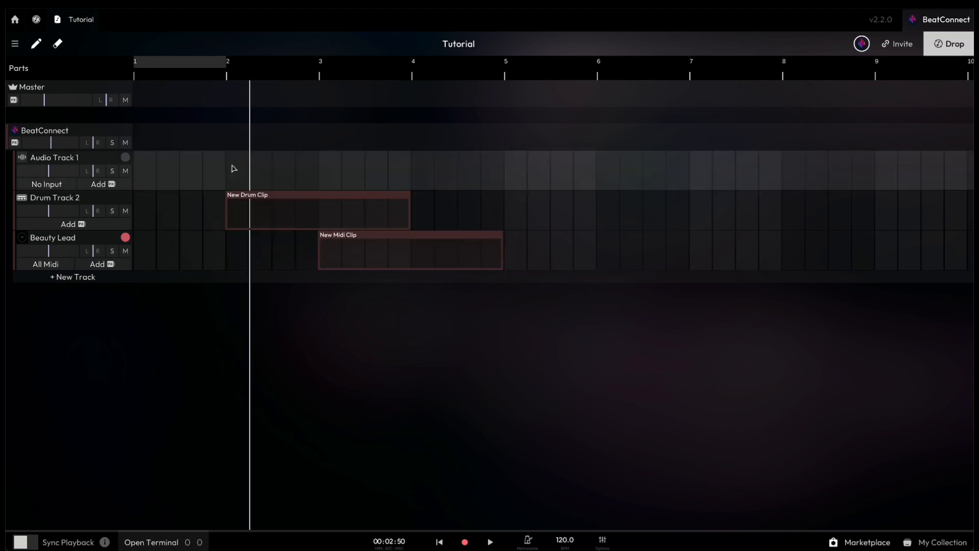
{"action": "key", "text": "space"}
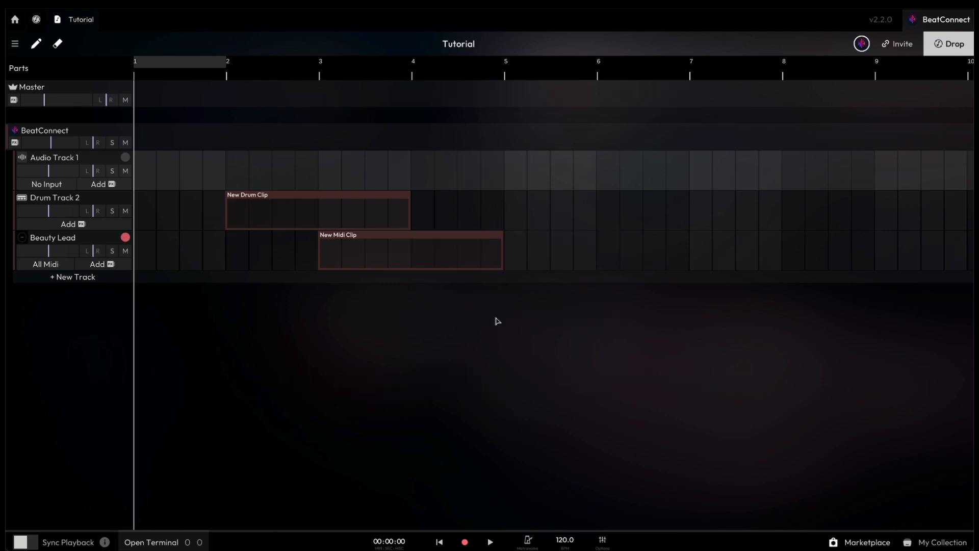
Set the project tempo to 140 BPM.
{"action": "left_click", "coordinate": [565, 540]}
{"action": "type", "text": "14"}
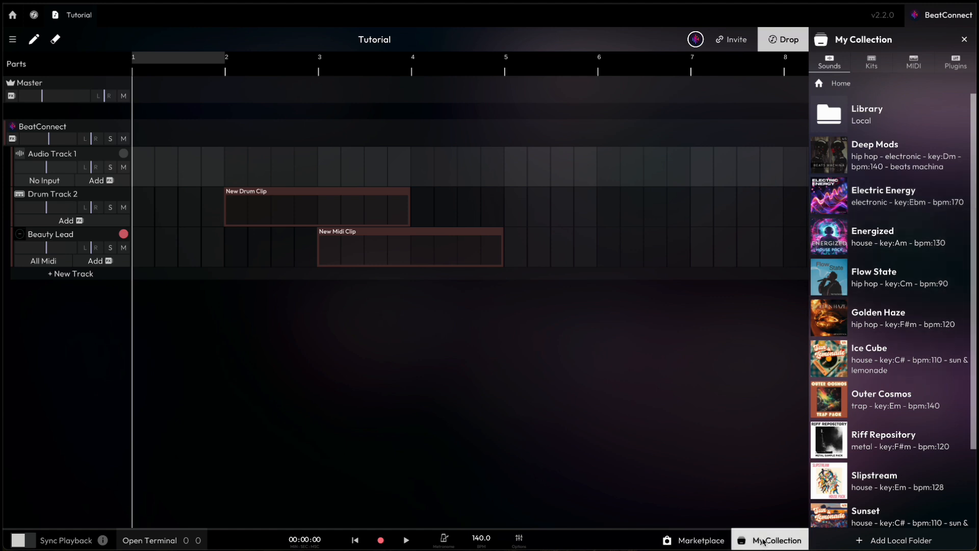
Look through the sounds, kits, MIDI packs and plugin instruments and effects in My Collection.
{"action": "scroll", "coordinate": [875, 306], "scroll_direction": "down", "scroll_amount": 2}
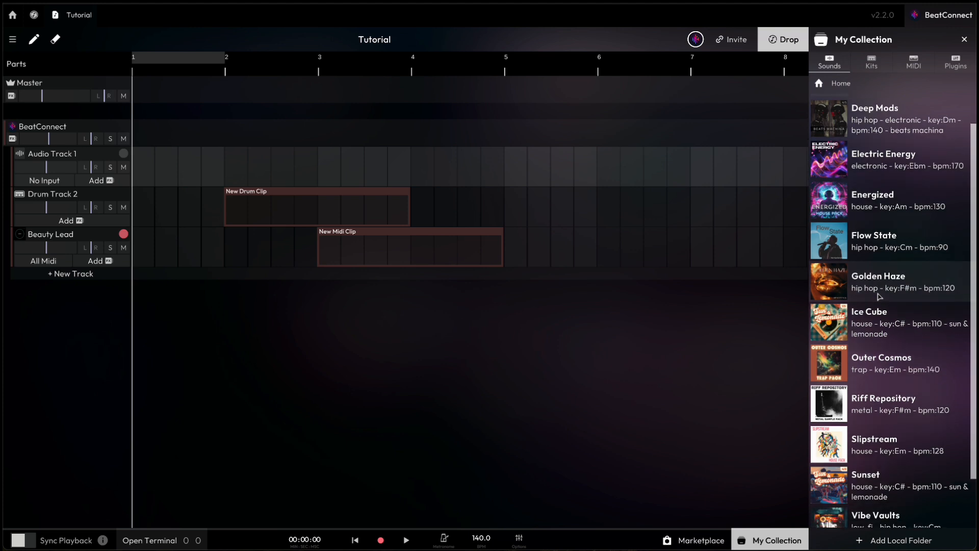
{"action": "scroll", "coordinate": [878, 296], "scroll_direction": "down", "scroll_amount": 1}
{"action": "left_click", "coordinate": [872, 61]}
{"action": "left_click", "coordinate": [914, 64]}
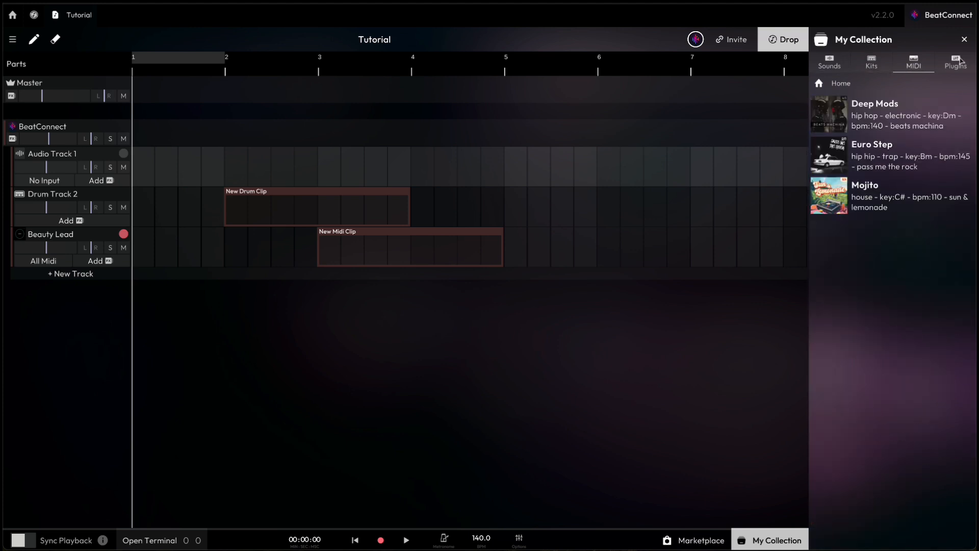
{"action": "left_click", "coordinate": [959, 61]}
{"action": "left_click", "coordinate": [856, 85]}
{"action": "left_click", "coordinate": [927, 84]}
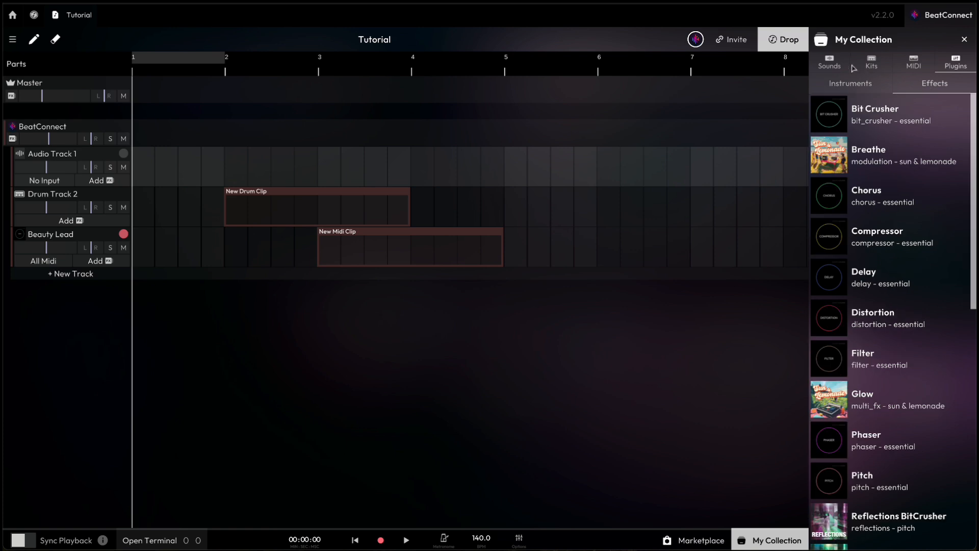
{"action": "left_click", "coordinate": [839, 63]}
{"action": "scroll", "coordinate": [873, 190], "scroll_direction": "up", "scroll_amount": 3}
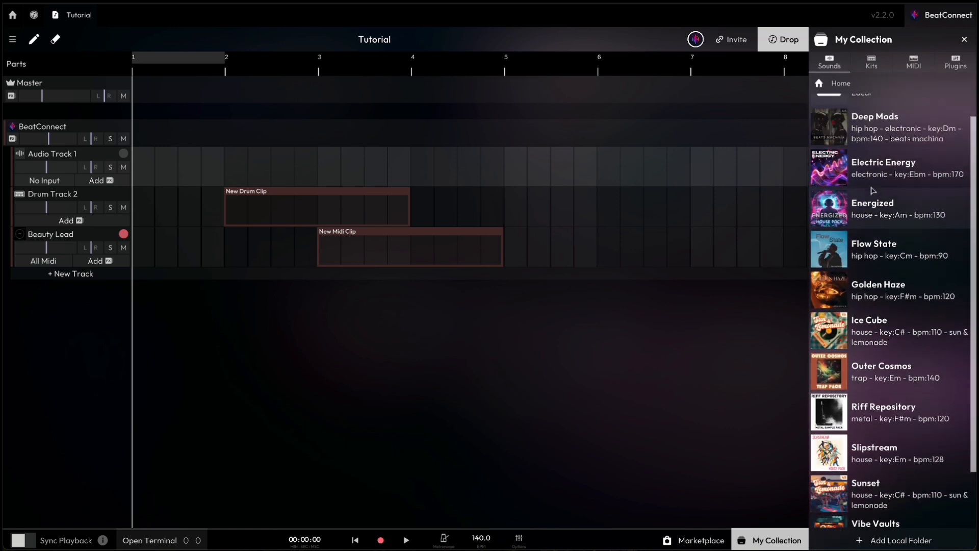
{"action": "scroll", "coordinate": [873, 194], "scroll_direction": "down", "scroll_amount": 3}
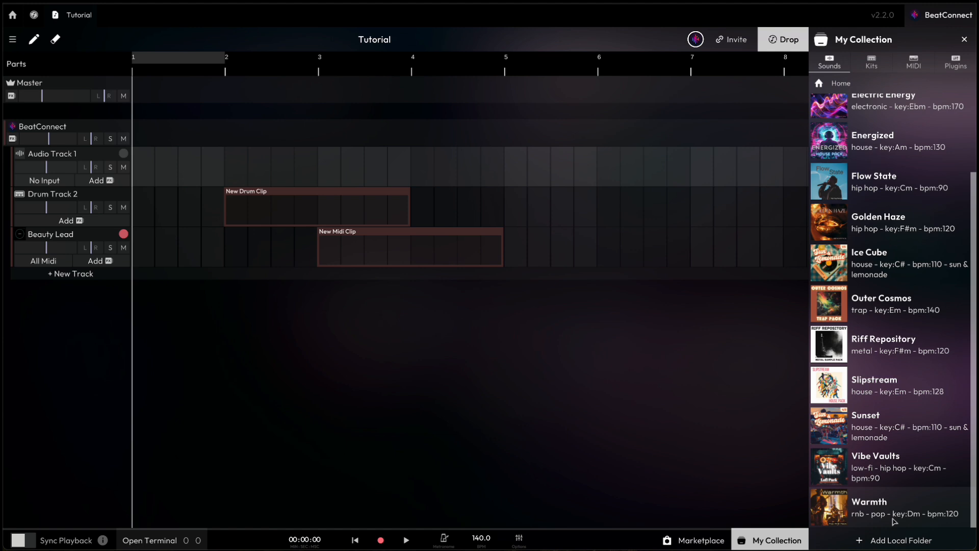
Add the Library folder to the collection as a local sound folder.
{"action": "left_click", "coordinate": [900, 545]}
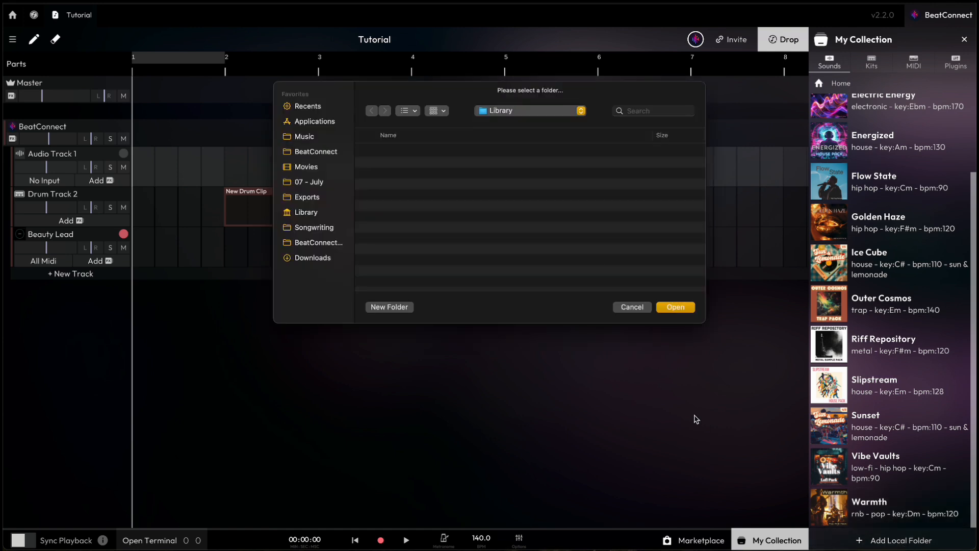
{"action": "left_click", "coordinate": [663, 307]}
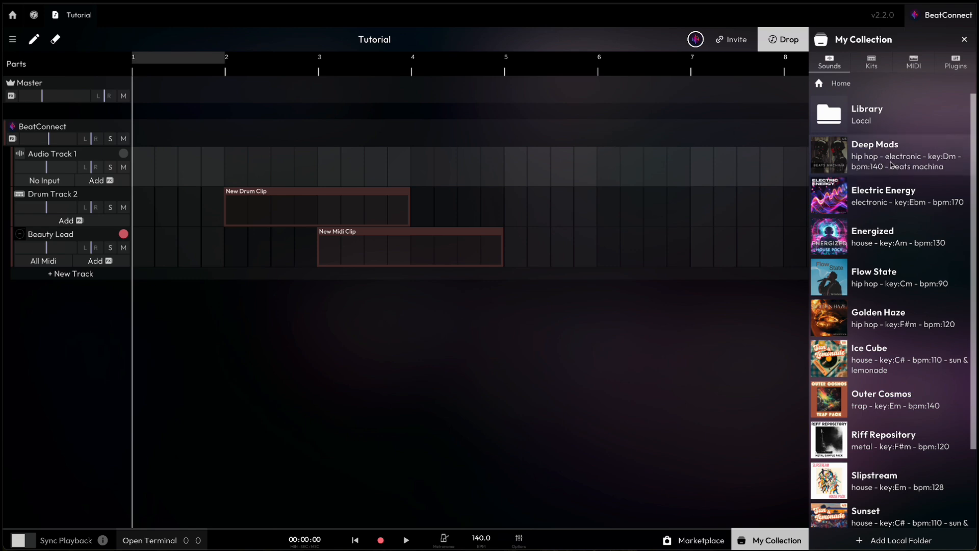
Add another audio track and place Lead_Dm_140_Stack4_Loop_BMV1 from the Deep Mods pack on it at bar 1.
{"action": "left_click", "coordinate": [78, 277]}
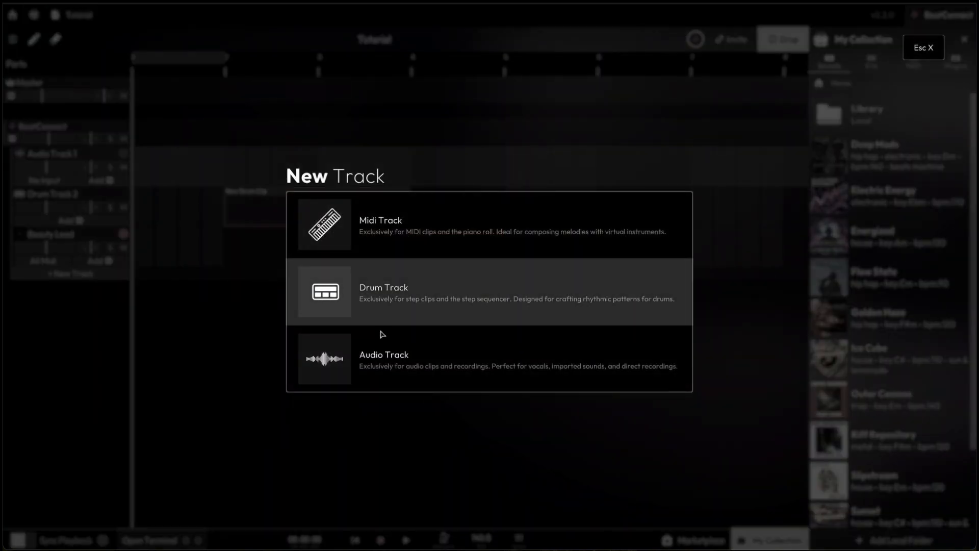
{"action": "left_click", "coordinate": [346, 355]}
{"action": "left_click", "coordinate": [904, 154]}
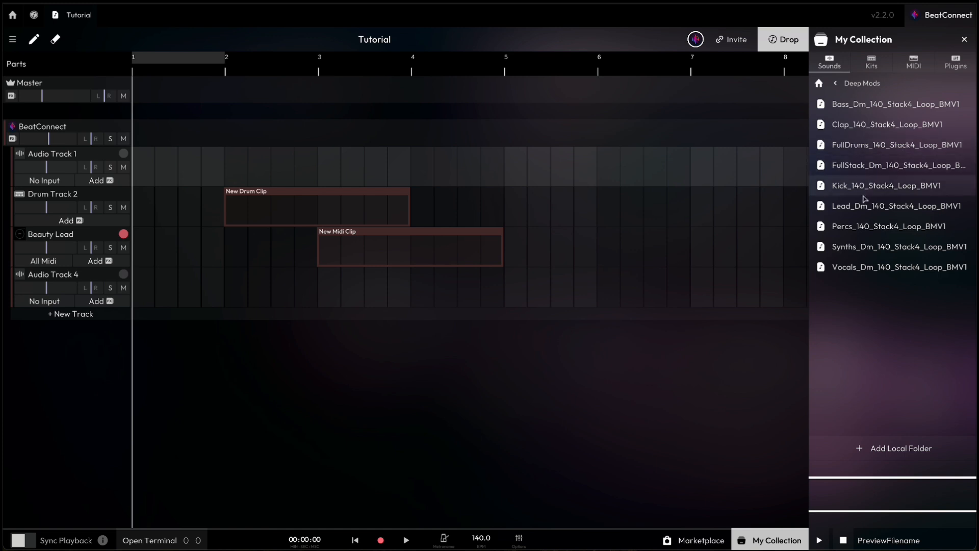
{"action": "left_click_drag", "start_coordinate": [898, 206], "coordinate": [153, 291]}
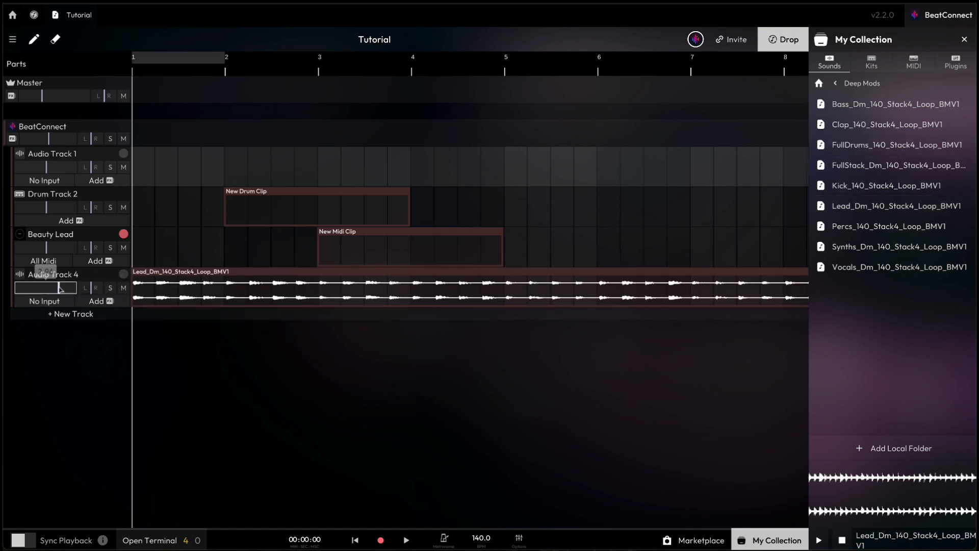
Play the project while adjusting Audio Track 4's volume and pan and trying out its mute.
{"action": "key", "text": "space"}
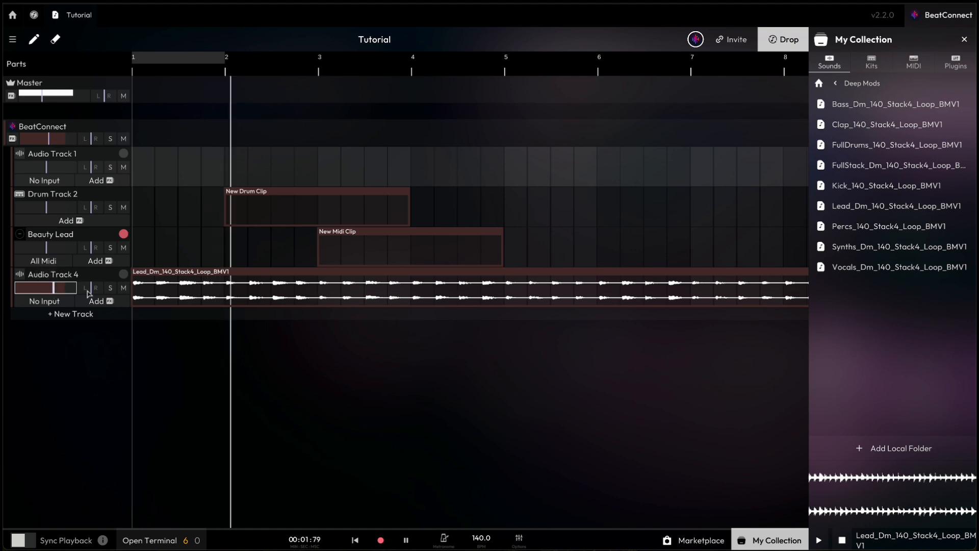
{"action": "left_click", "coordinate": [123, 288]}
{"action": "key", "text": "space"}
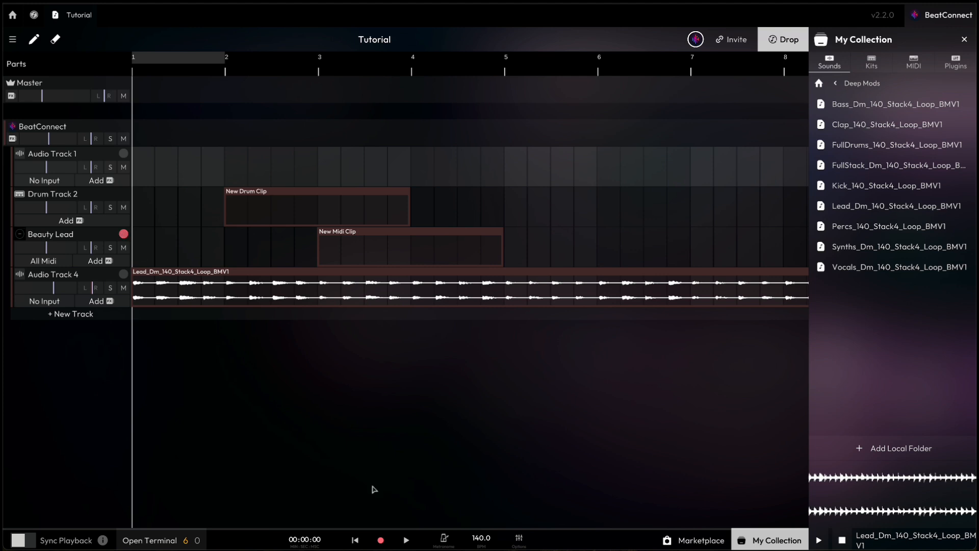
Record a short take on the armed Beauty Lead track.
{"action": "left_click", "coordinate": [380, 540]}
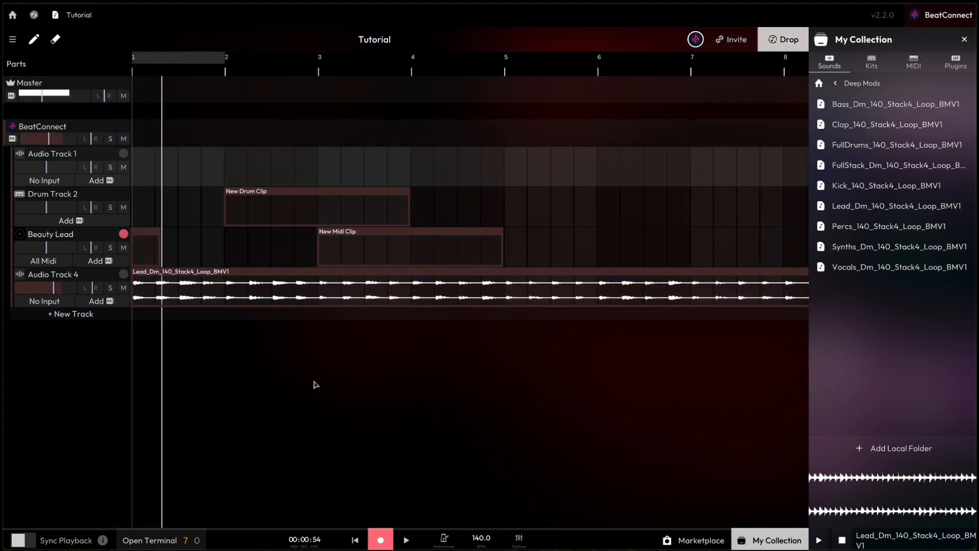
{"action": "key", "text": "space"}
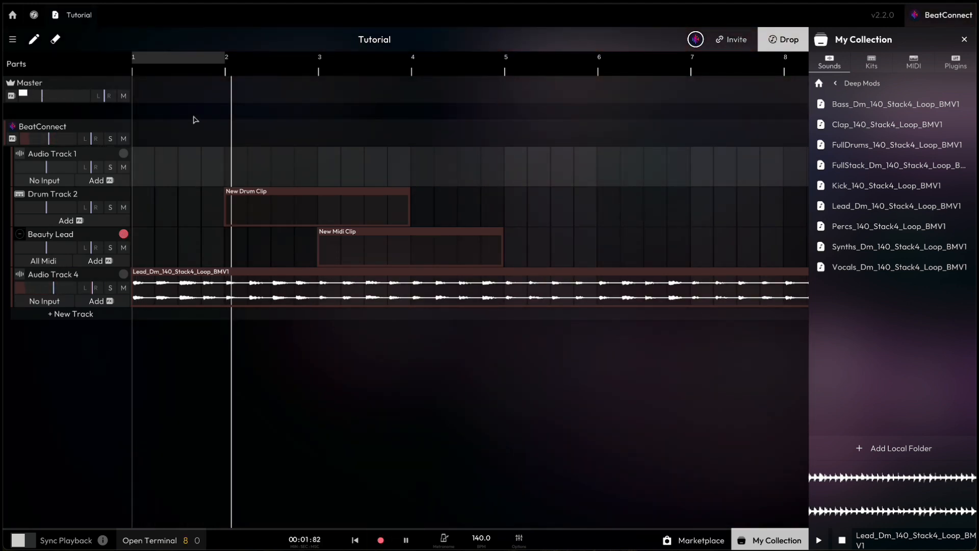
Set the loop range from bar 1 to bar 4 and play it.
{"action": "left_click_drag", "start_coordinate": [135, 59], "coordinate": [374, 59]}
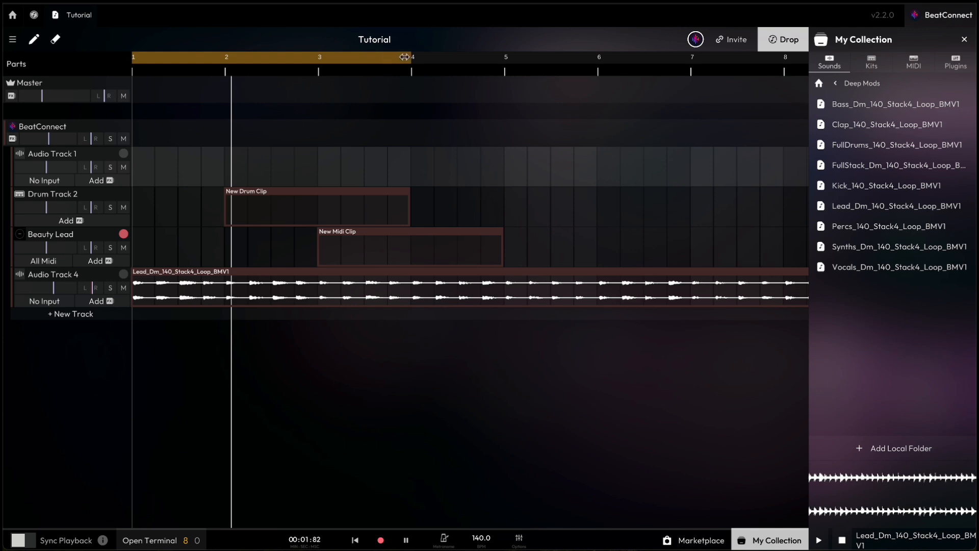
{"action": "key", "text": "space"}
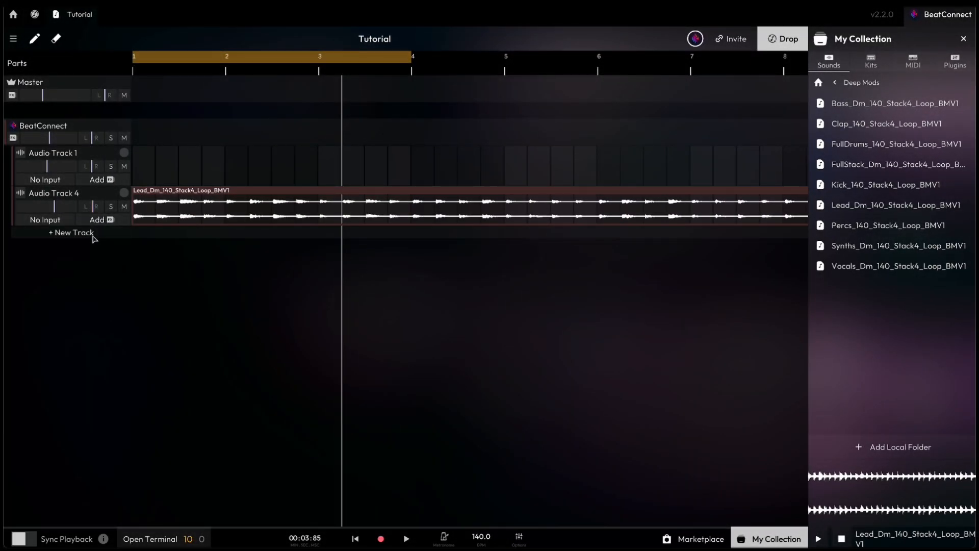
Add a MIDI track with the Dust Flute Lead instrument.
{"action": "left_click", "coordinate": [94, 238]}
{"action": "left_click", "coordinate": [384, 232]}
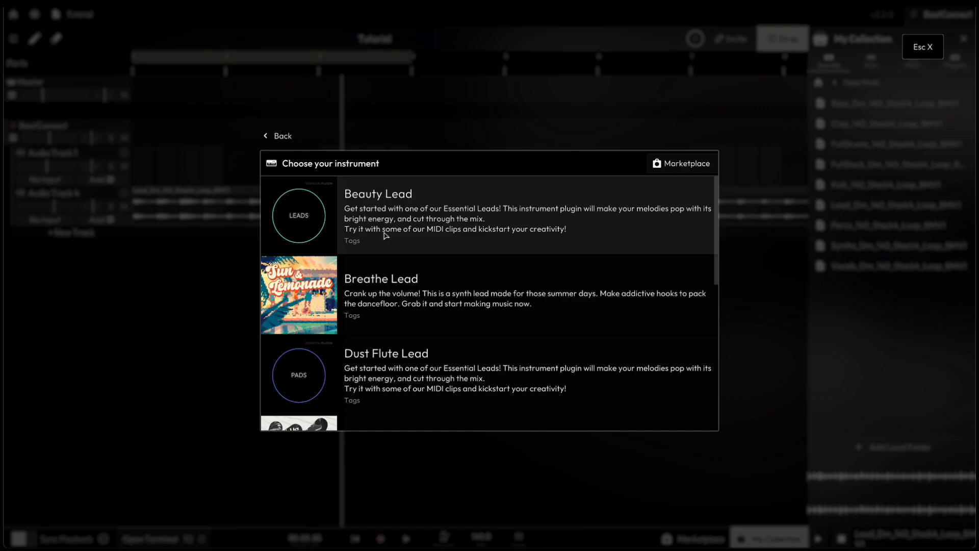
{"action": "scroll", "coordinate": [385, 235], "scroll_direction": "down", "scroll_amount": 3}
{"action": "left_click", "coordinate": [408, 220]}
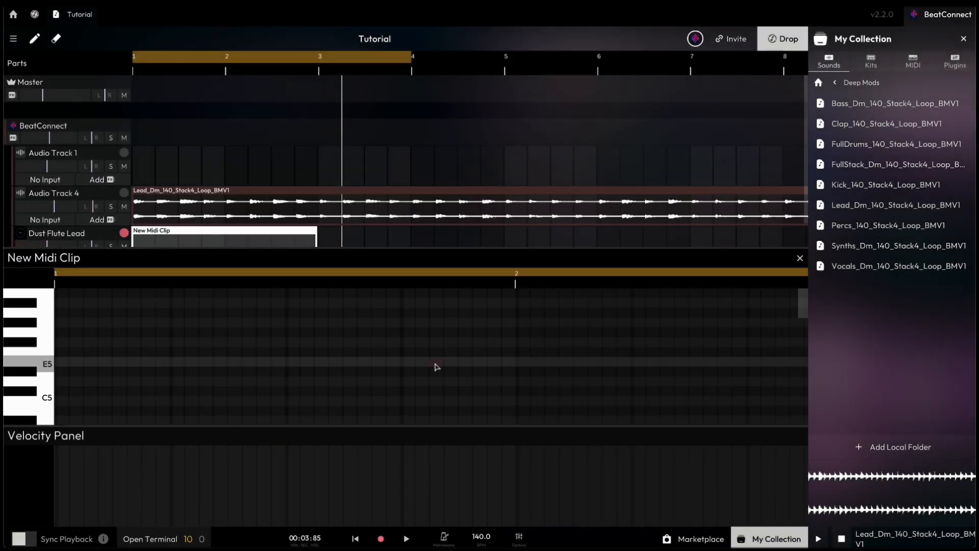
{"action": "scroll", "coordinate": [360, 171], "scroll_direction": "down", "scroll_amount": 2}
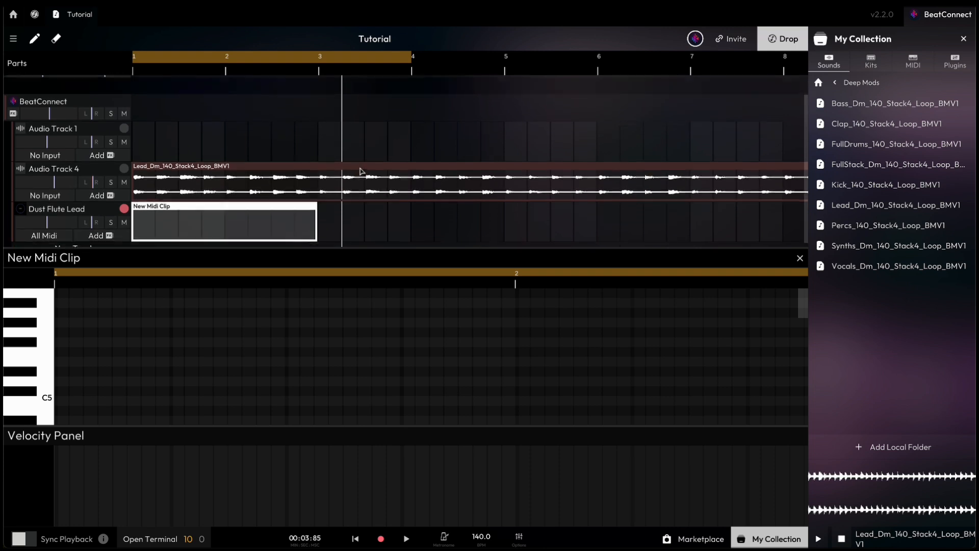
Look through the effects, instruments and MIDI packs in My Collection.
{"action": "left_click", "coordinate": [949, 63]}
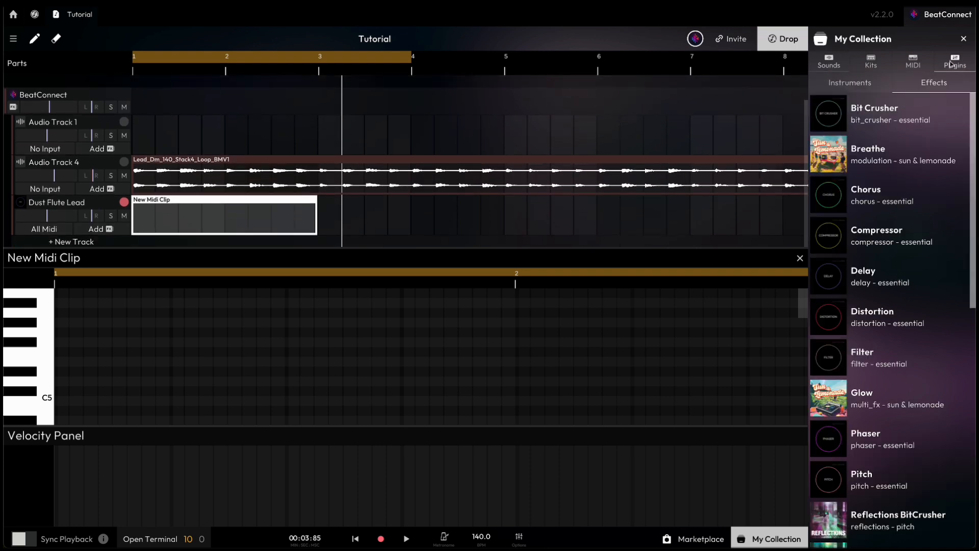
{"action": "left_click", "coordinate": [873, 86]}
{"action": "left_click", "coordinate": [912, 65]}
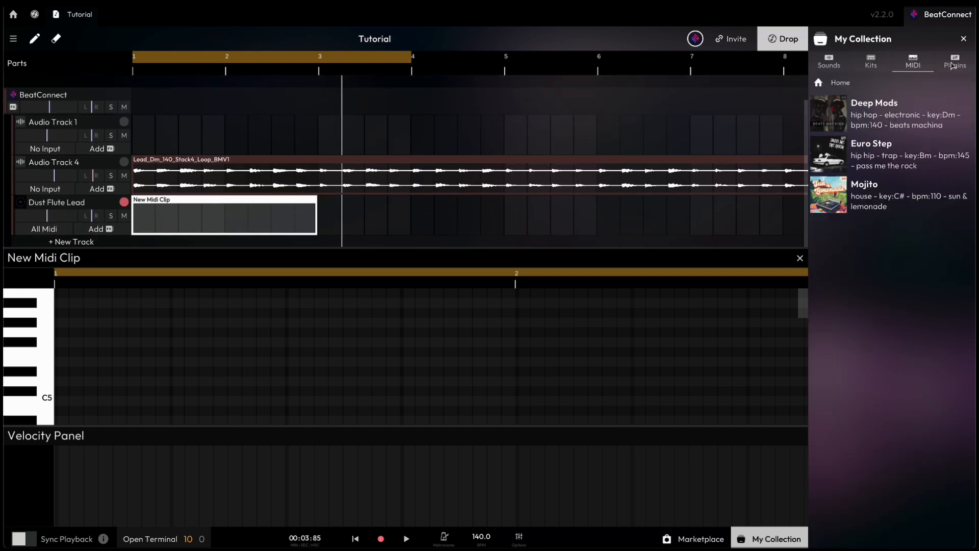
{"action": "left_click", "coordinate": [951, 65]}
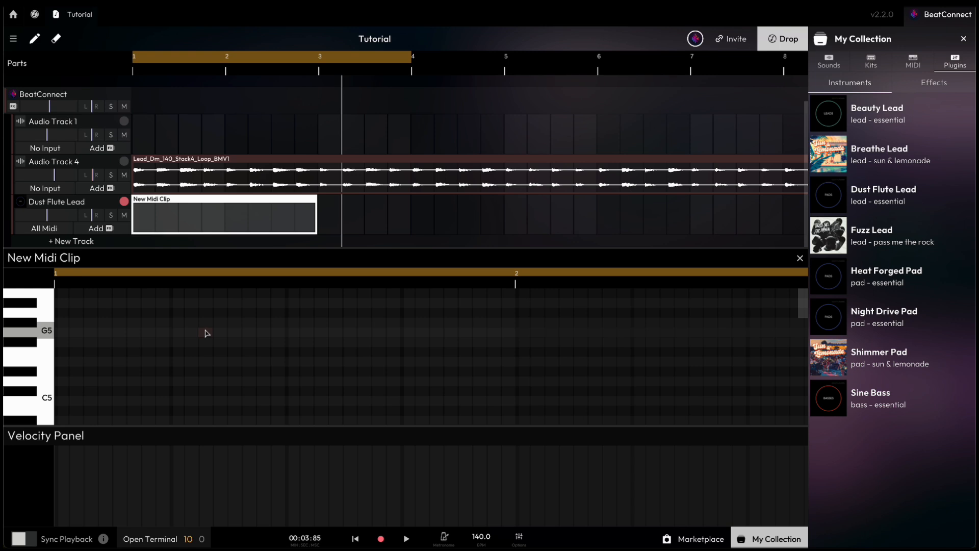
Draw three short notes on G5, F5 and E5 in the new MIDI clip, then delete them.
{"action": "left_click", "coordinate": [214, 332]}
{"action": "left_click", "coordinate": [297, 354]}
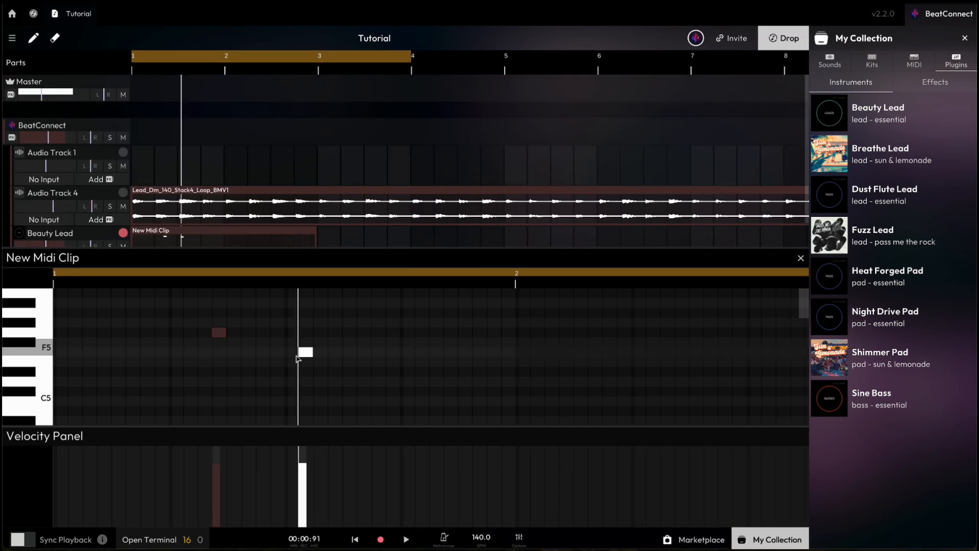
{"action": "left_click", "coordinate": [428, 363]}
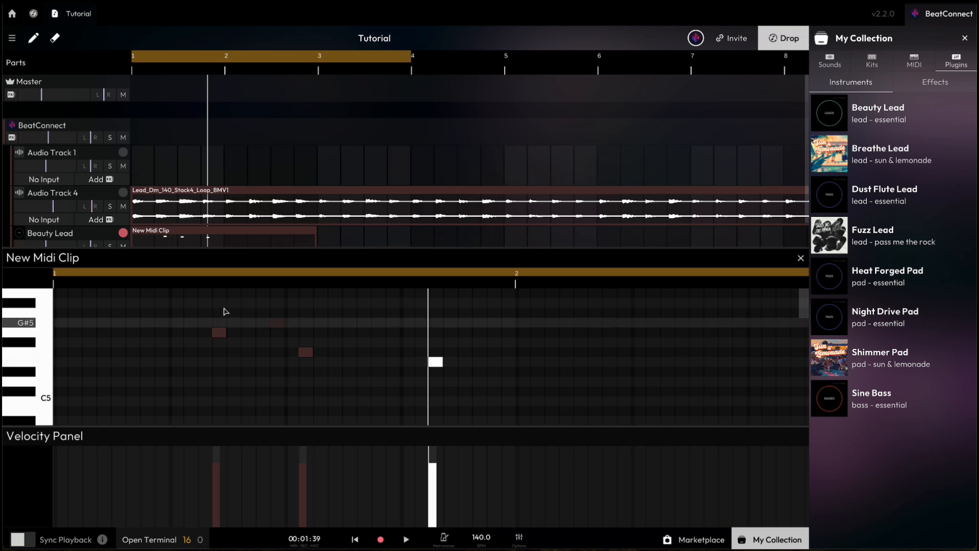
{"action": "left_click_drag", "start_coordinate": [197, 304], "coordinate": [472, 398]}
{"action": "key", "text": "Delete"}
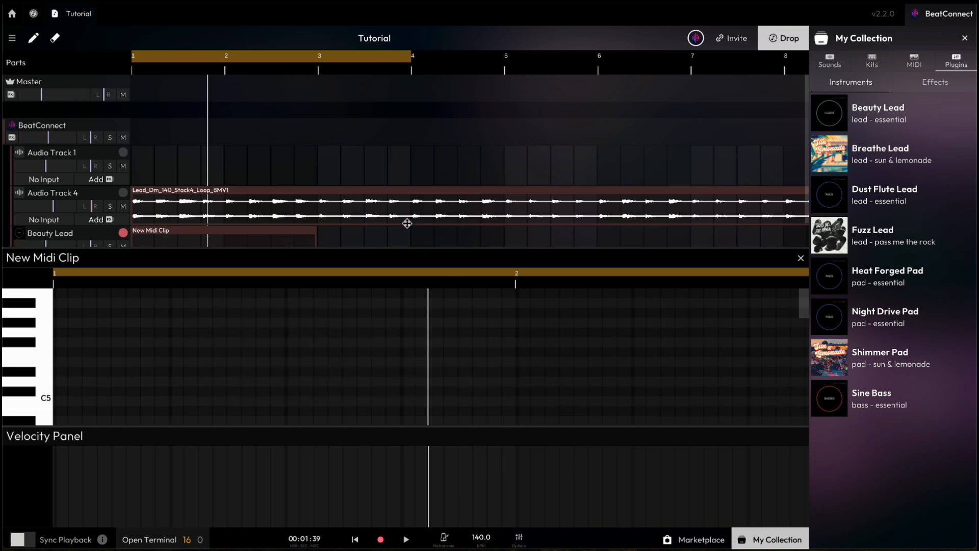
Place the Lead_Dm_140_Stack4 MIDI clip from the Deep Mods pack on the Beauty Lead track.
{"action": "scroll", "coordinate": [406, 223], "scroll_direction": "down", "scroll_amount": 2}
{"action": "left_click", "coordinate": [909, 68]}
{"action": "left_click", "coordinate": [867, 104]}
{"action": "left_click_drag", "start_coordinate": [877, 144], "coordinate": [372, 219]}
Delete the empty MIDI clip, move the lead MIDI clip to bar 1 and play it.
{"action": "left_click", "coordinate": [292, 211]}
{"action": "key", "text": "Delete"}
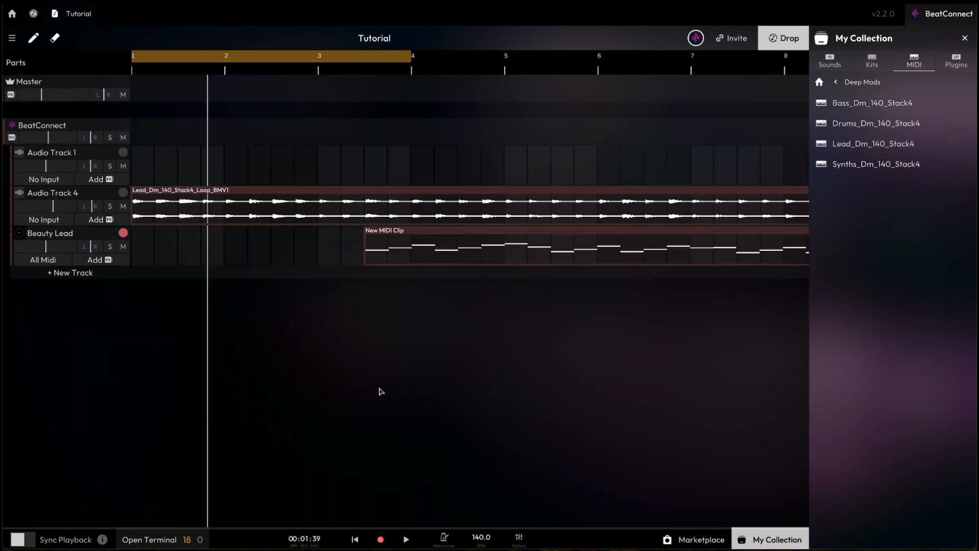
{"action": "left_click_drag", "start_coordinate": [406, 246], "coordinate": [153, 249]}
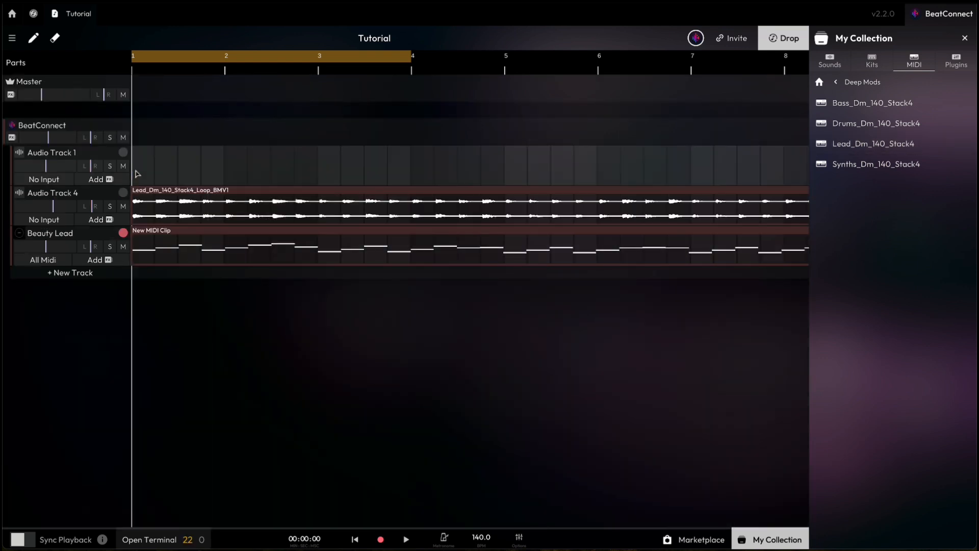
{"action": "key", "text": "space"}
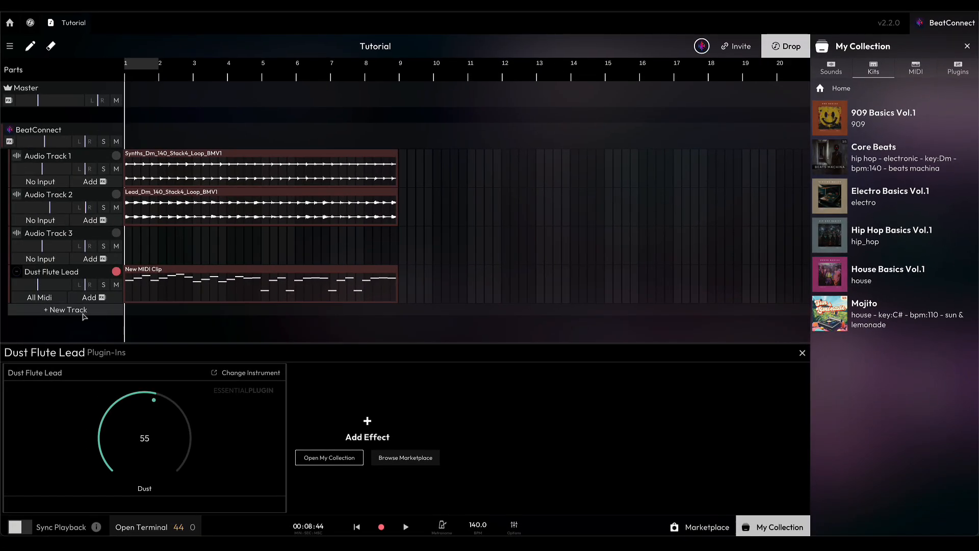
Add a drum track and load the Core Beats kit onto it.
{"action": "left_click", "coordinate": [82, 313]}
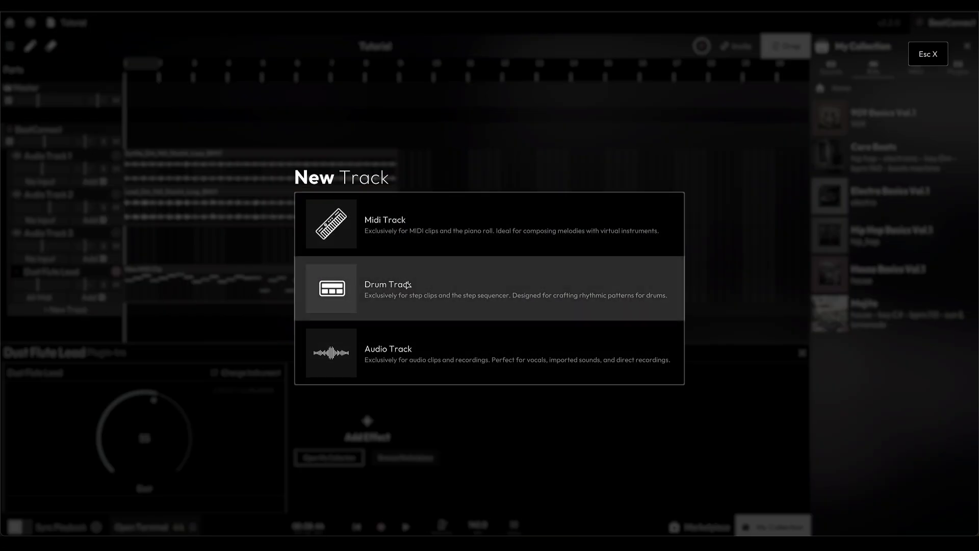
{"action": "left_click", "coordinate": [408, 285]}
{"action": "left_click", "coordinate": [874, 156]}
{"action": "left_click_drag", "start_coordinate": [851, 108], "coordinate": [500, 303]}
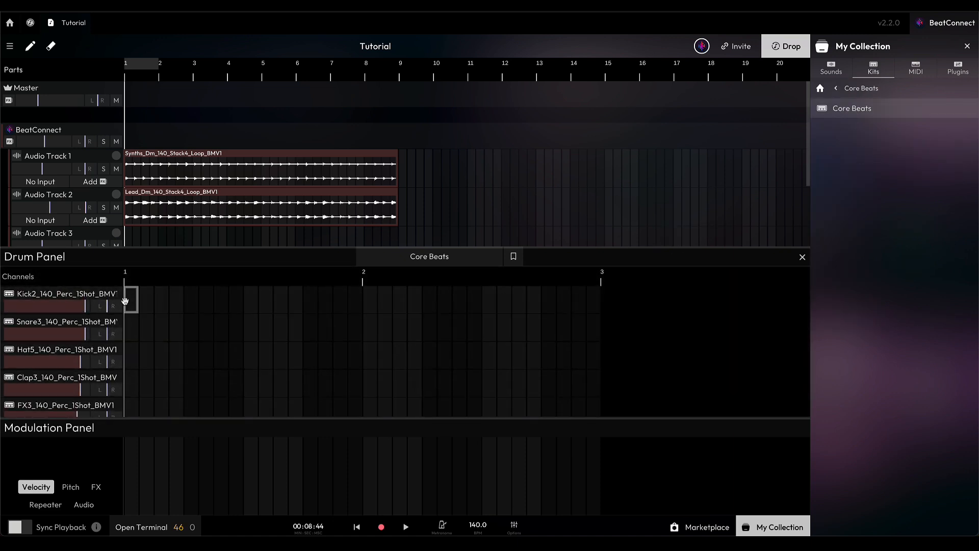
Program kick hits at the start and middle of bar 1 and audition the pattern.
{"action": "left_click", "coordinate": [127, 300]}
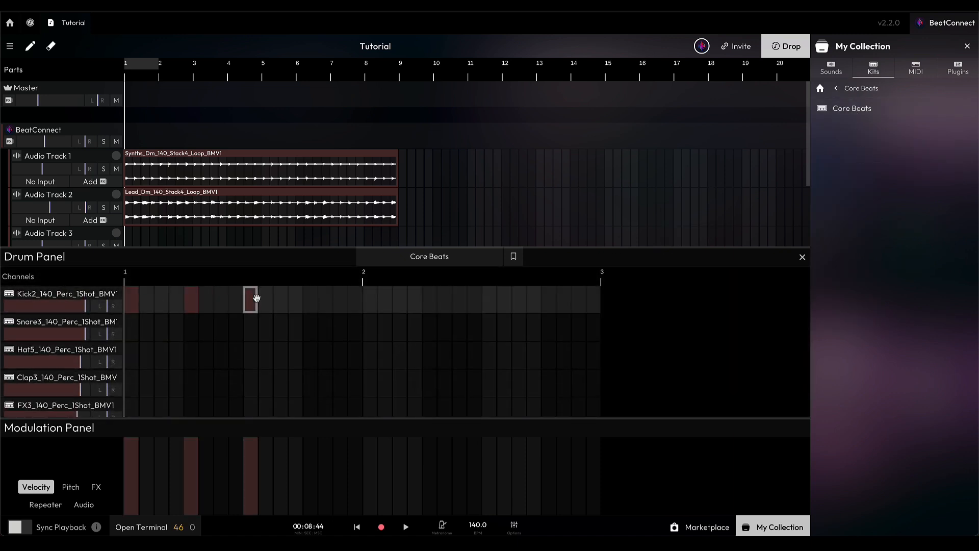
{"action": "left_click", "coordinate": [191, 303]}
{"action": "key", "text": "space"}
{"action": "key", "text": "space"}
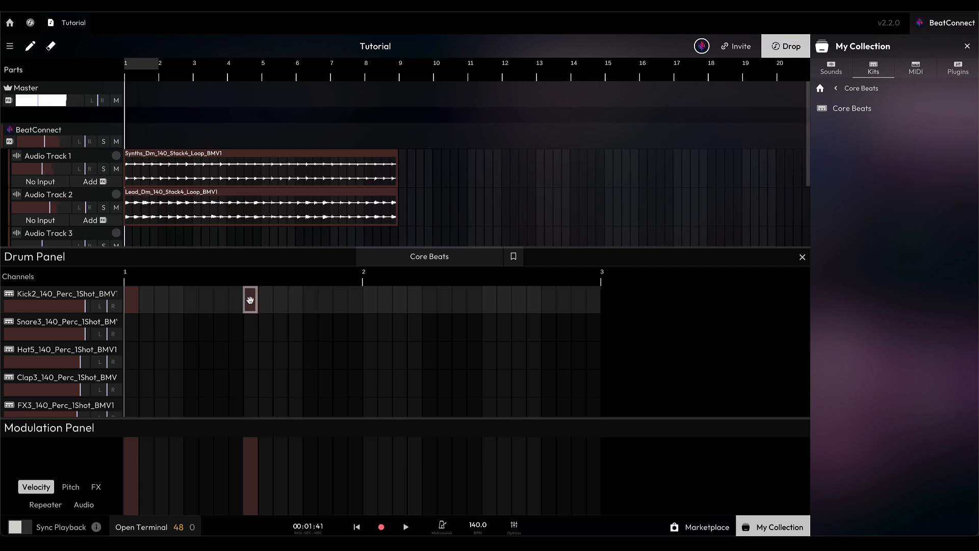
Program the Hat5_140_Perc_1Shot_BMV1 channel with a hit on every second step of the two-bar pattern.
{"action": "left_click", "coordinate": [128, 360]}
{"action": "left_click", "coordinate": [164, 358]}
{"action": "left_click", "coordinate": [191, 357]}
{"action": "left_click", "coordinate": [221, 357]}
{"action": "left_click", "coordinate": [251, 357]}
{"action": "left_click", "coordinate": [282, 357]}
{"action": "left_click", "coordinate": [310, 358]}
{"action": "left_click", "coordinate": [340, 357]}
{"action": "left_click", "coordinate": [370, 358]}
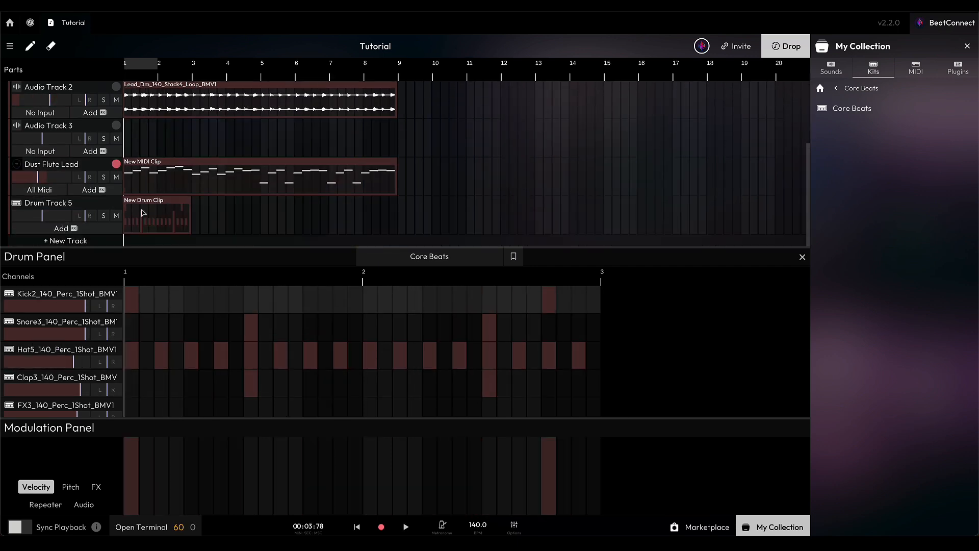
Add kick hits on steps 7, 21 and 27 of the two-bar pattern while playing it back.
{"action": "key", "text": "space"}
{"action": "left_click", "coordinate": [222, 299]}
{"action": "left_click", "coordinate": [430, 299]}
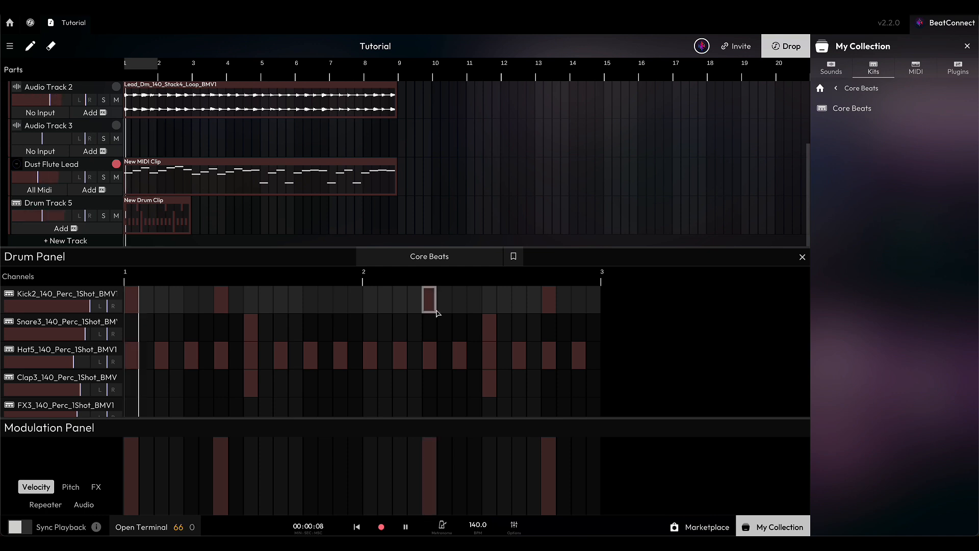
{"action": "left_click", "coordinate": [520, 305]}
{"action": "key", "text": "space"}
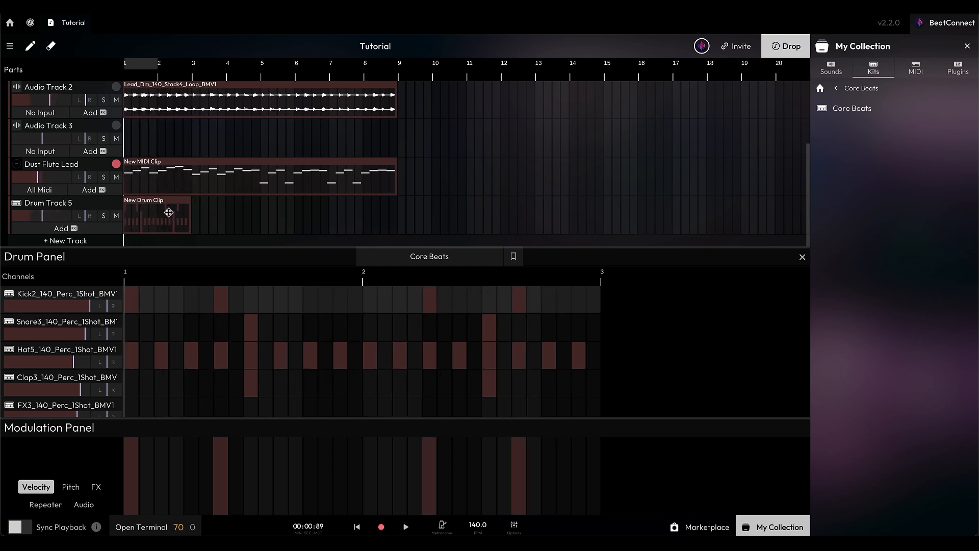
Copy the drum clip and paste it at bars 3, 5 and 7 on Drum Track 5.
{"action": "left_click", "coordinate": [169, 212]}
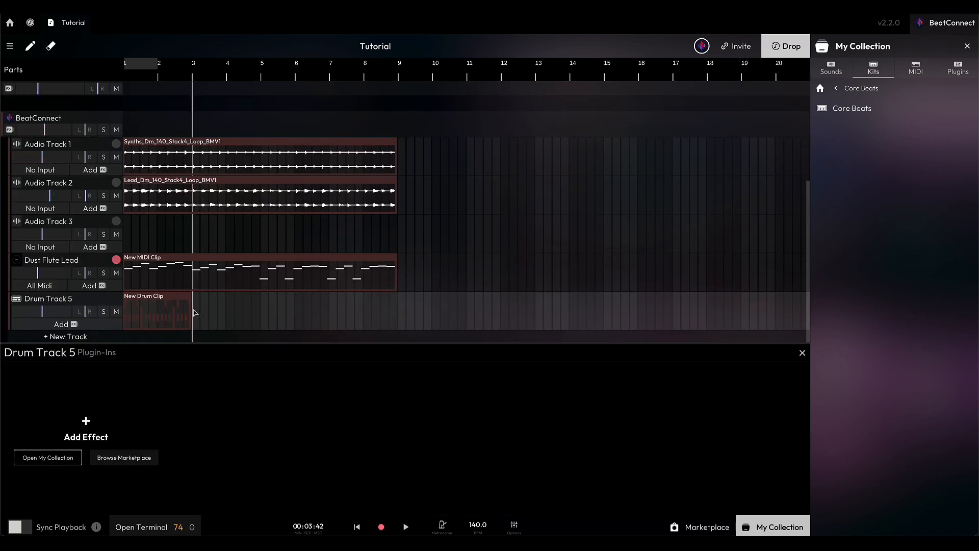
{"action": "key", "text": "ctrl+v"}
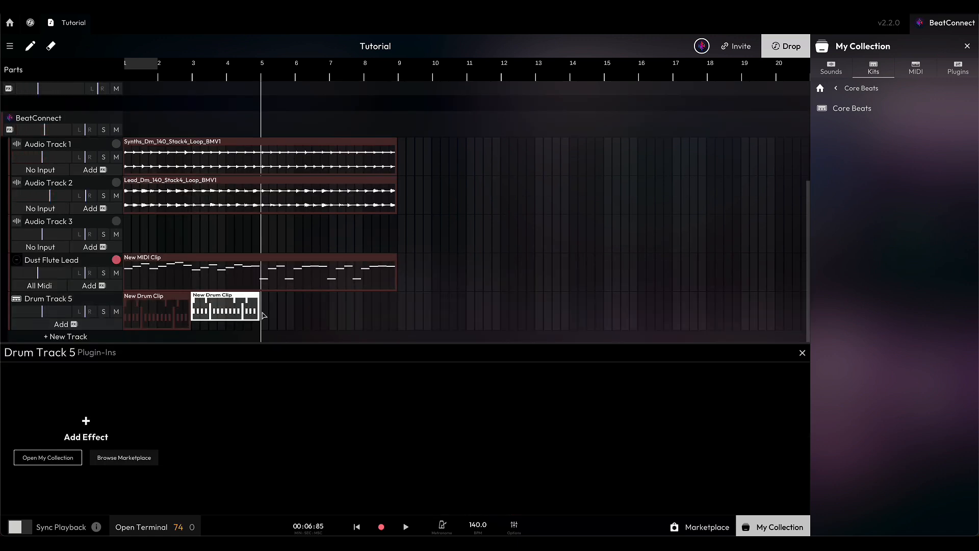
{"action": "left_click", "coordinate": [263, 313]}
{"action": "key", "text": "ctrl+v"}
{"action": "key", "text": "ctrl+v"}
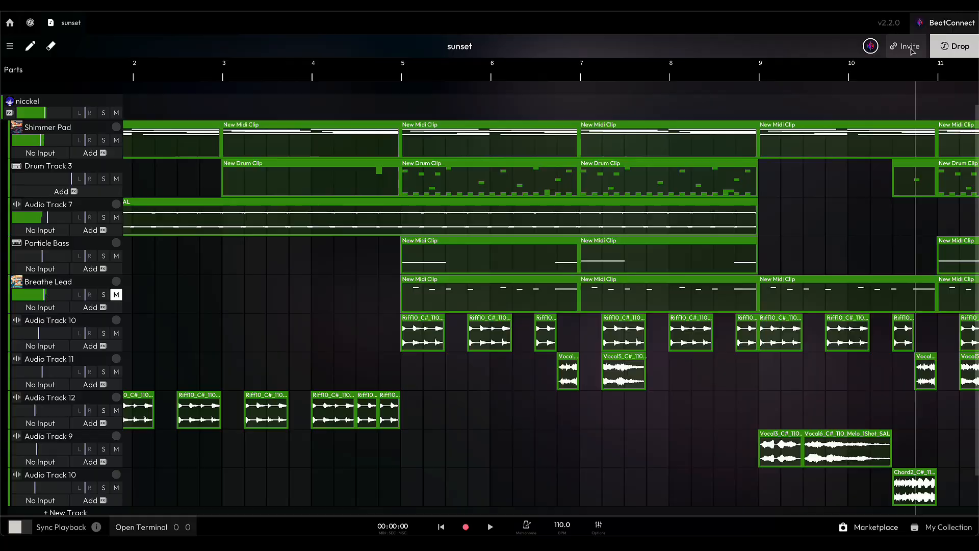
Copy the invite link for the sunset project and close the invite window.
{"action": "left_click", "coordinate": [911, 48]}
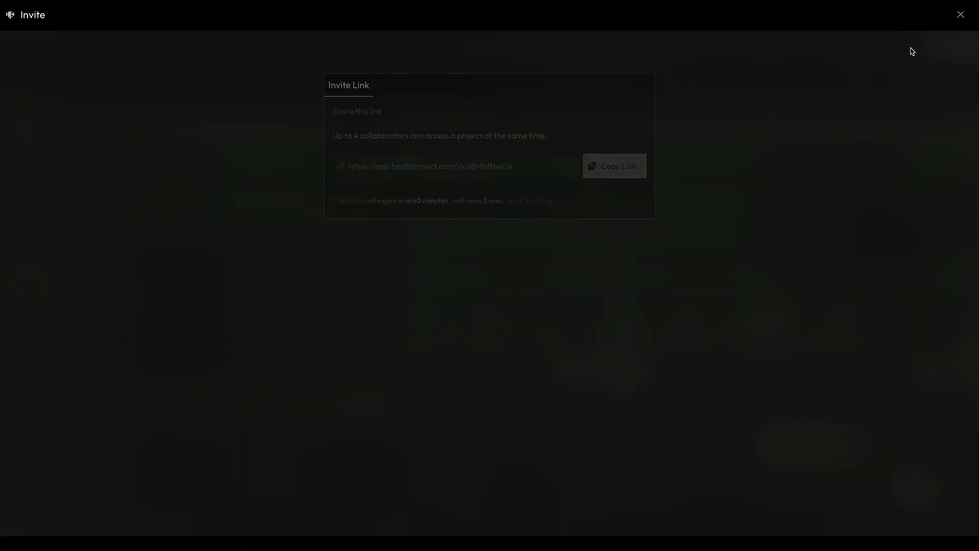
{"action": "left_click", "coordinate": [623, 174]}
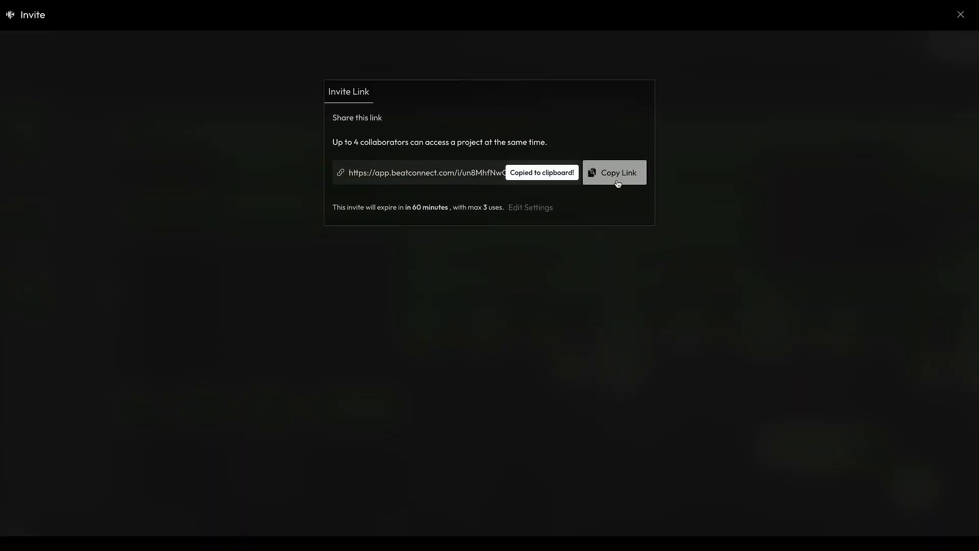
{"action": "left_click", "coordinate": [960, 14]}
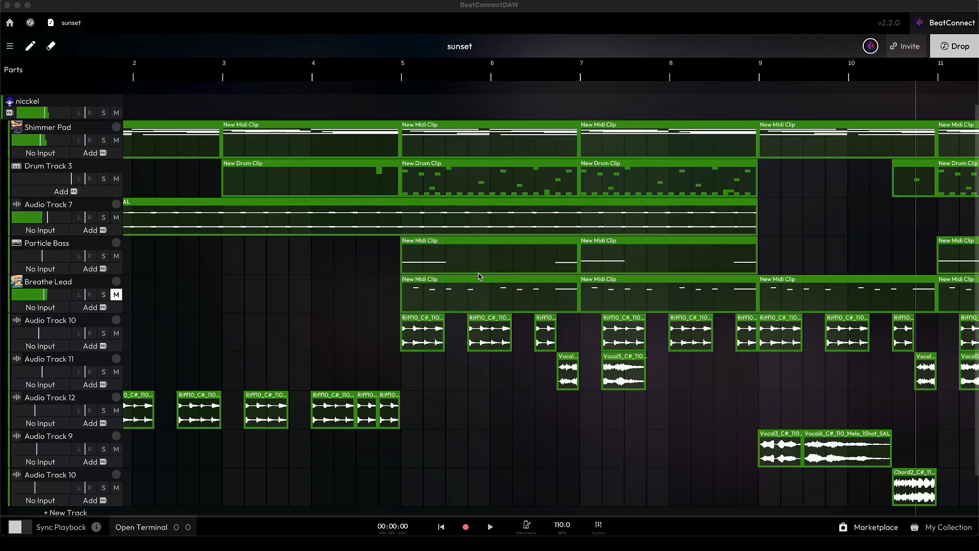
Turn on Sync Playback, set a loop range from bar 1 into bar 3 of the sunset project and play it.
{"action": "scroll", "coordinate": [479, 276], "scroll_direction": "down", "scroll_amount": 2}
{"action": "scroll", "coordinate": [480, 276], "scroll_direction": "left", "scroll_amount": 3}
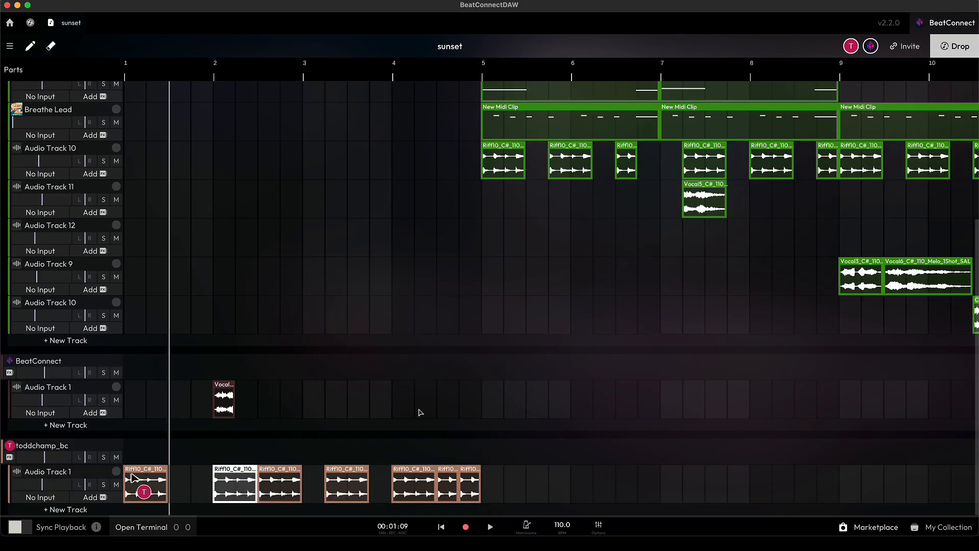
{"action": "left_click", "coordinate": [420, 410]}
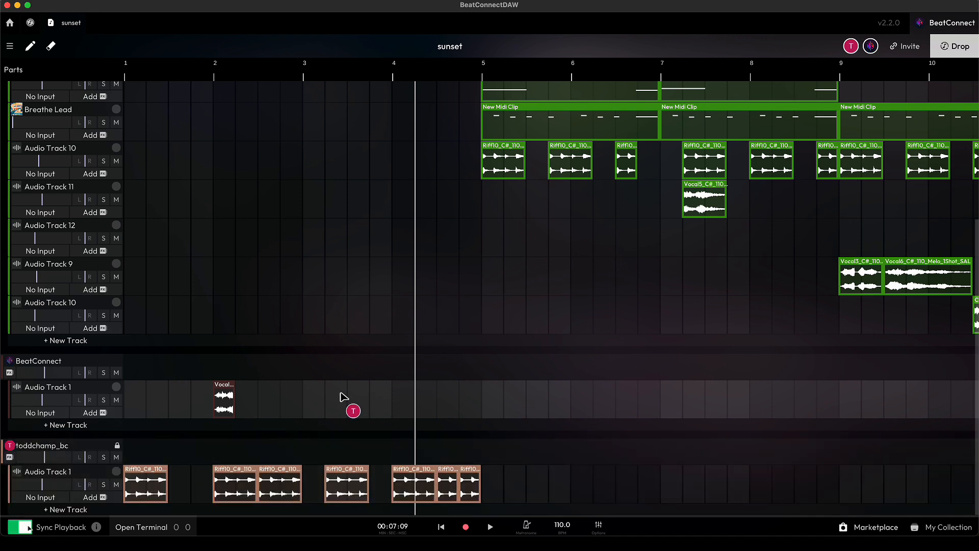
{"action": "left_click_drag", "start_coordinate": [129, 64], "coordinate": [348, 57]}
{"action": "key", "text": "space"}
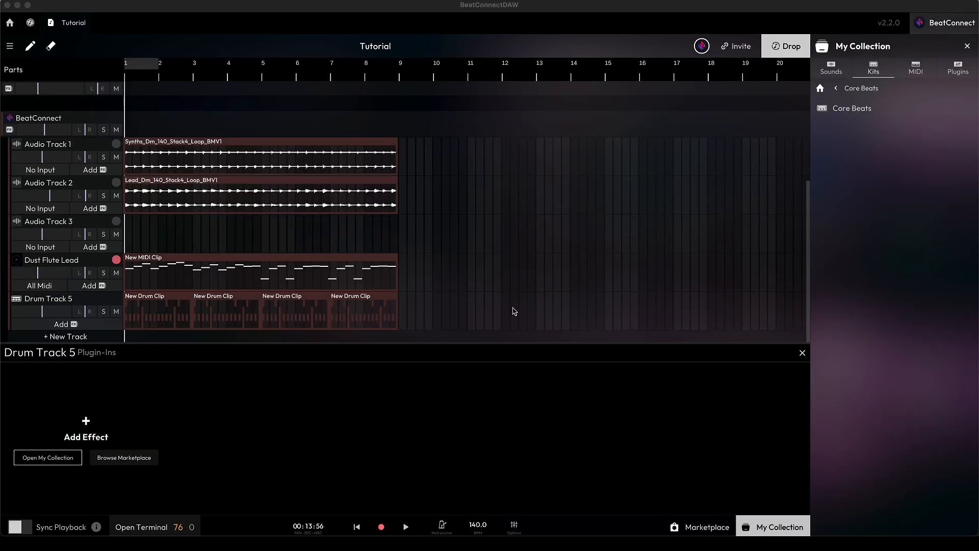
Loop the Tutorial project from bar 1 to late in bar 4, play it and show the collection's effect plugins.
{"action": "left_click", "coordinate": [126, 61]}
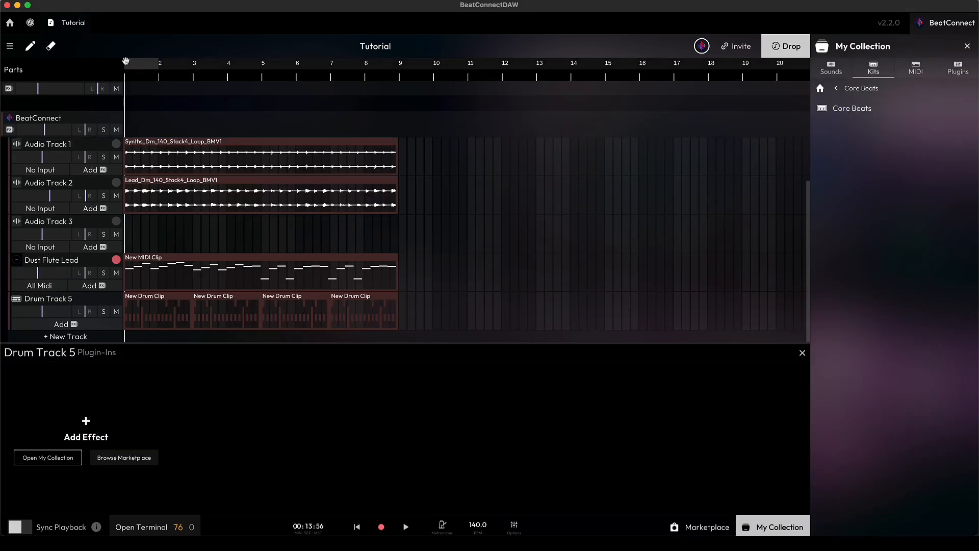
{"action": "left_click_drag", "start_coordinate": [140, 69], "coordinate": [122, 69]}
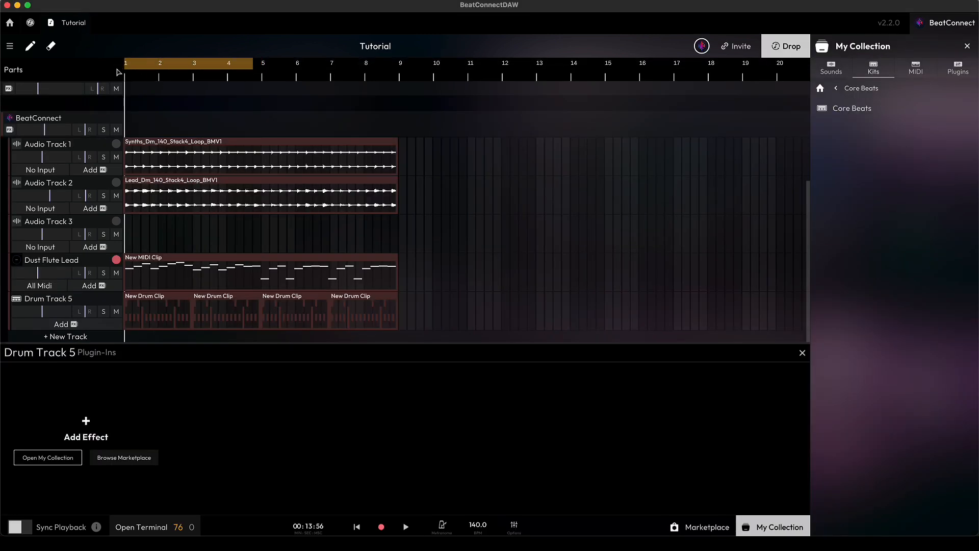
{"action": "key", "text": "space"}
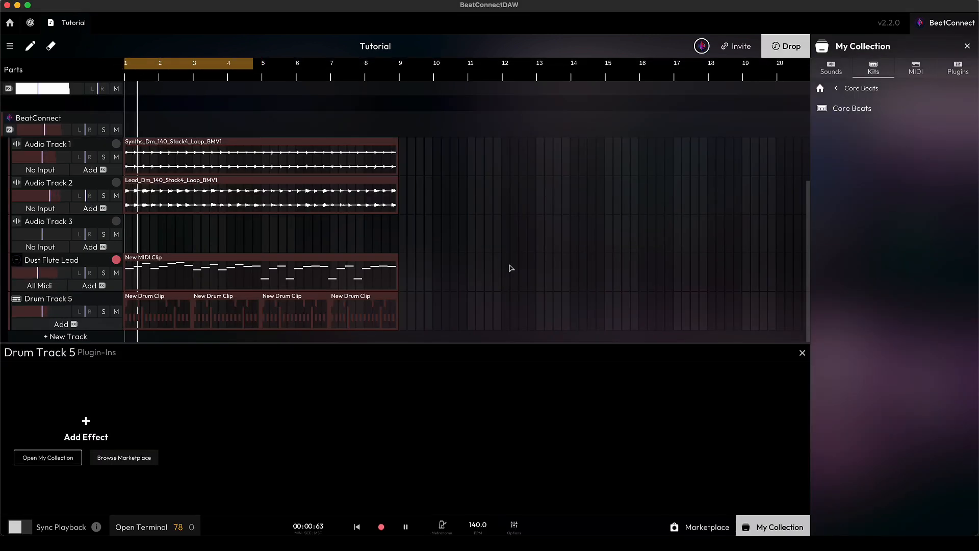
{"action": "left_click", "coordinate": [958, 68]}
{"action": "left_click", "coordinate": [937, 91]}
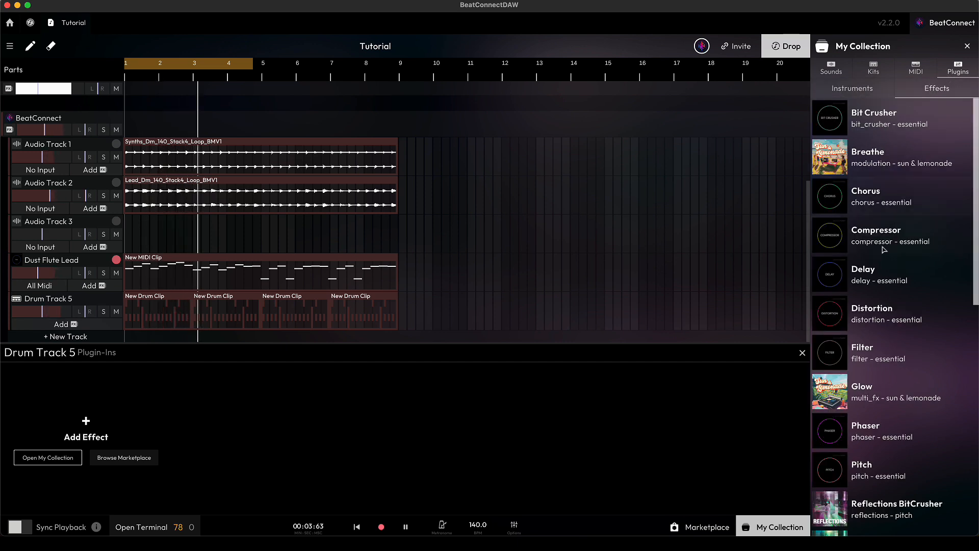
Try the Bit Crusher effect on Audio Track 2 at 30 during playback and remove it from the track.
{"action": "key", "text": "space"}
{"action": "left_click_drag", "start_coordinate": [894, 120], "coordinate": [105, 273]}
{"action": "key", "text": "space"}
{"action": "left_click_drag", "start_coordinate": [89, 417], "coordinate": [81, 501]}
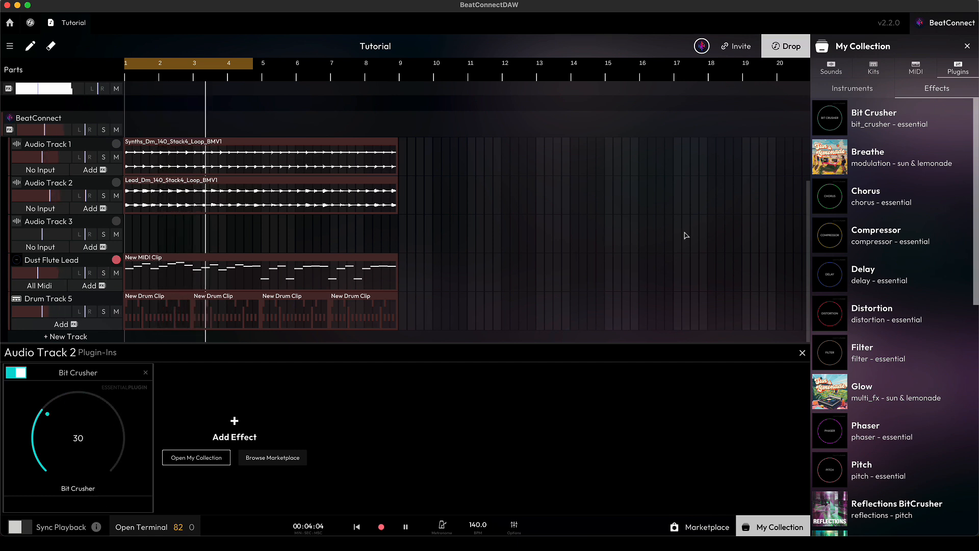
{"action": "left_click", "coordinate": [146, 374]}
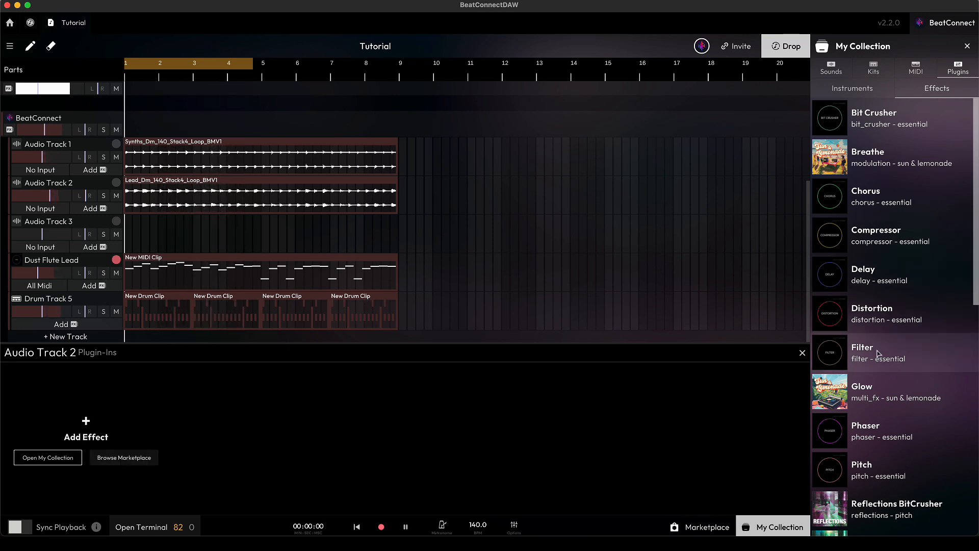
Extend the loop range to bar 5, add the Distortion effect to Drum Track 5 and start playback.
{"action": "key", "text": "space"}
{"action": "scroll", "coordinate": [903, 410], "scroll_direction": "down", "scroll_amount": 2}
{"action": "scroll", "coordinate": [902, 409], "scroll_direction": "down", "scroll_amount": 5}
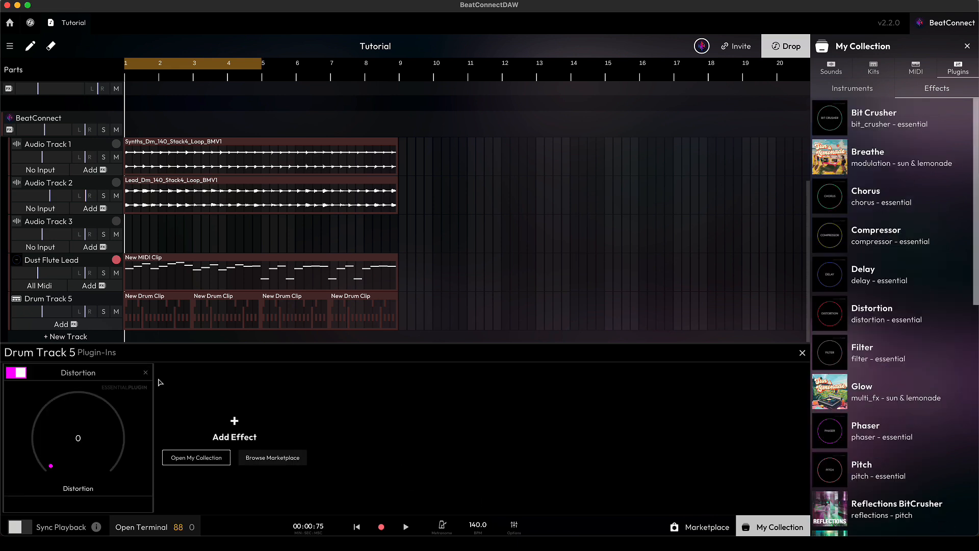
{"action": "key", "text": "space"}
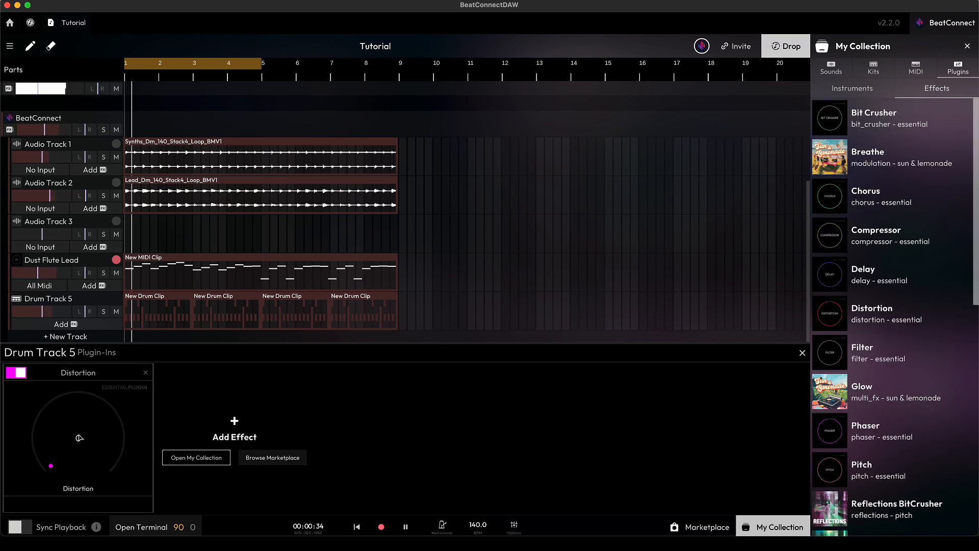
Solo Drum Track 5 and set its Distortion amount to 65 during playback.
{"action": "left_click_drag", "start_coordinate": [92, 260], "coordinate": [85, 278]}
{"action": "left_click", "coordinate": [104, 312]}
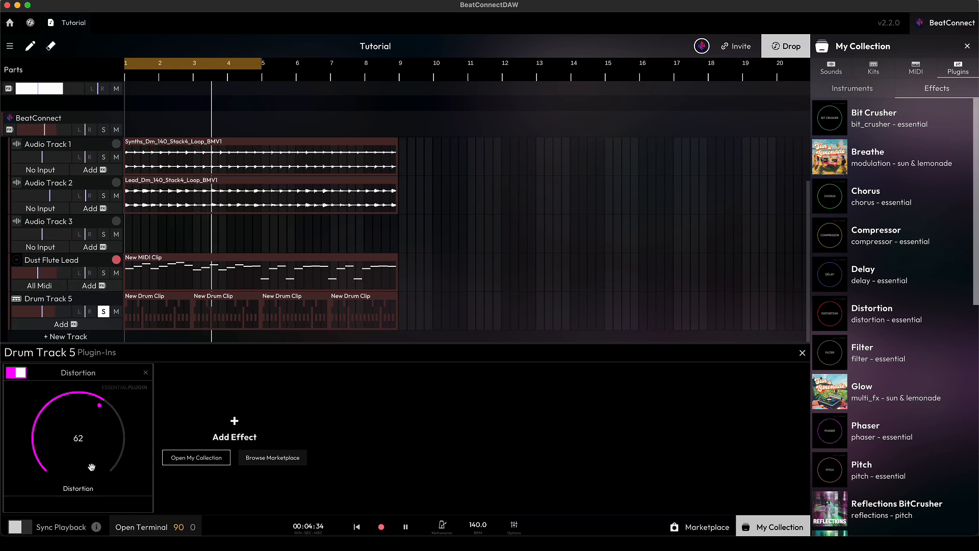
{"action": "left_click_drag", "start_coordinate": [93, 507], "coordinate": [95, 474]}
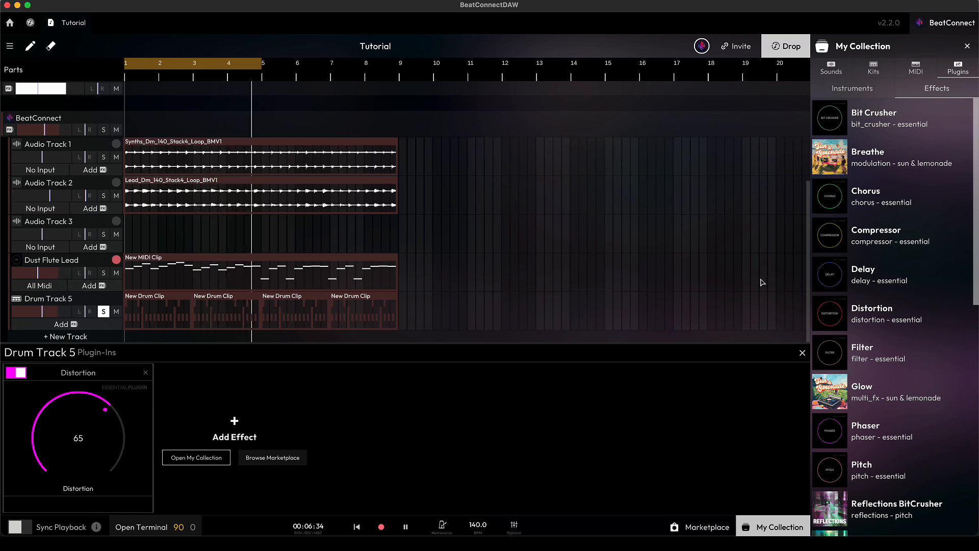
Add the Compressor effect to Drum Track 5 with Compression at 12, and set Distortion to 57.
{"action": "left_click_drag", "start_coordinate": [889, 230], "coordinate": [474, 418]}
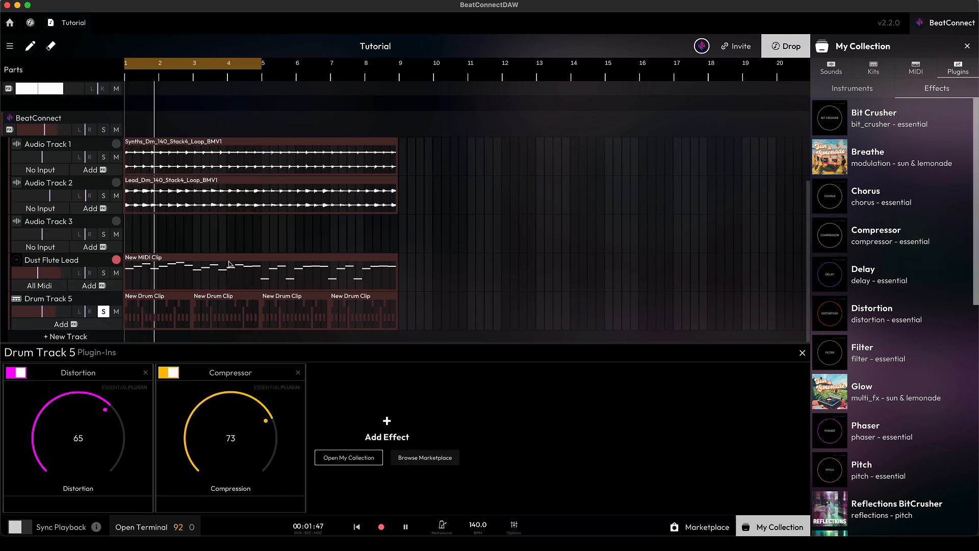
{"action": "left_click_drag", "start_coordinate": [226, 278], "coordinate": [244, 408]}
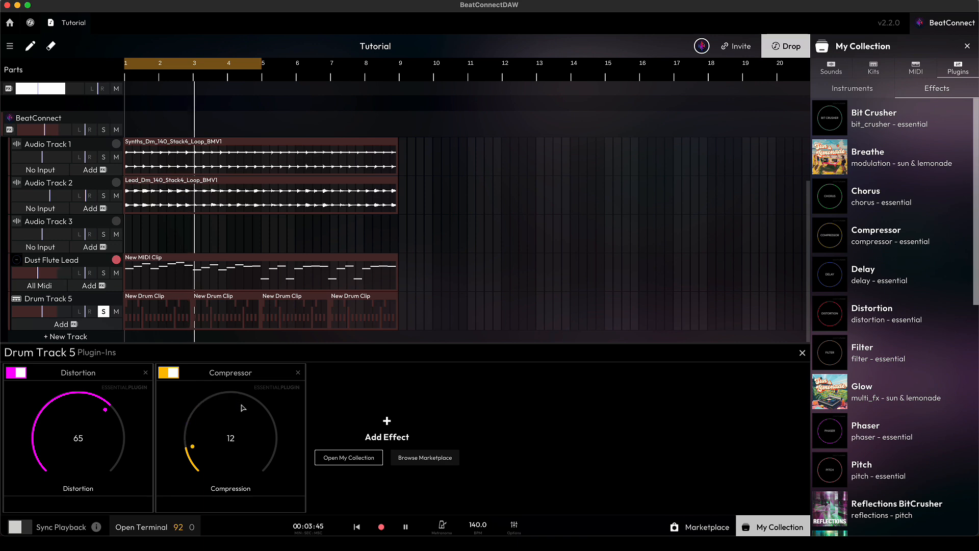
{"action": "left_click_drag", "start_coordinate": [64, 427], "coordinate": [63, 436]}
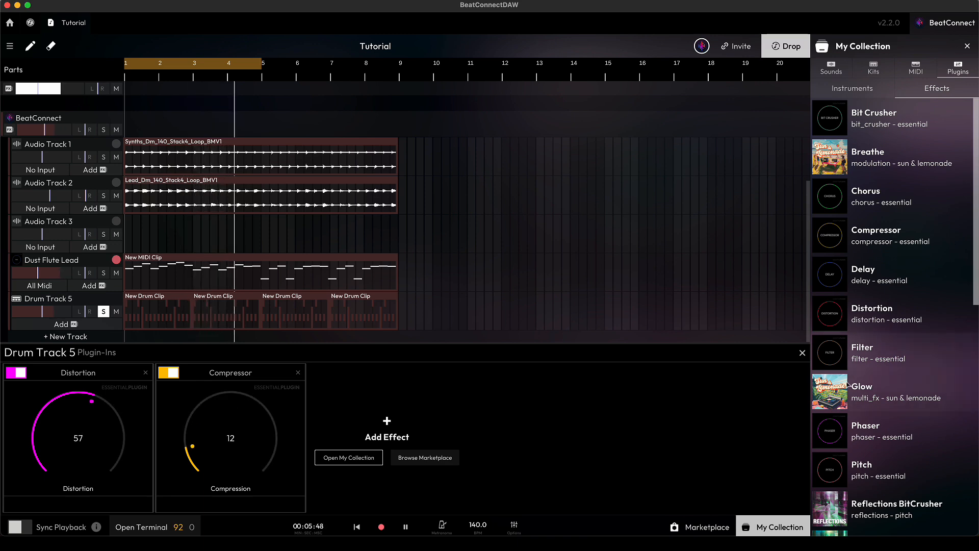